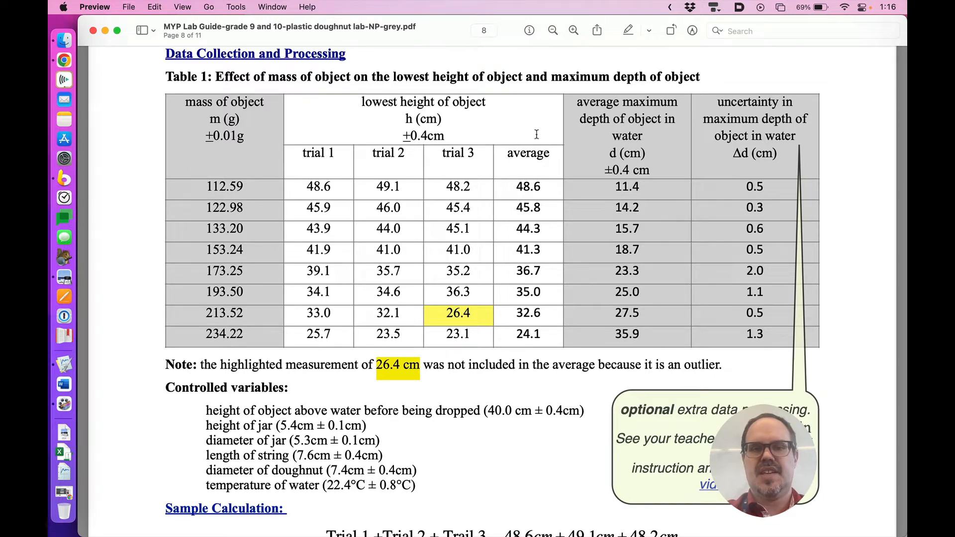
Step: Switch to the lab guide spreadsheet in Chrome and copy the mass of object values in A3:A10
{"action": "key", "text": "super+Tab"}
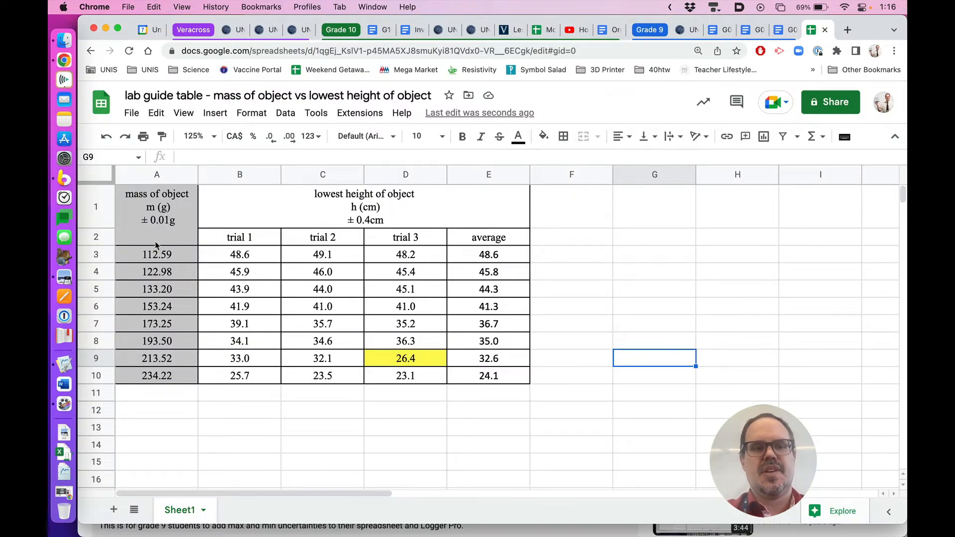
{"action": "left_click", "coordinate": [160, 262]}
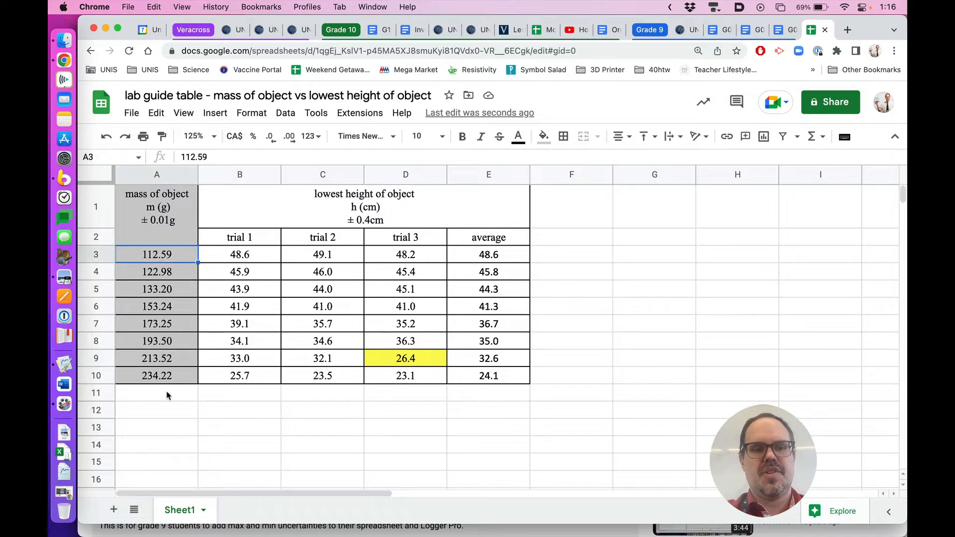
{"action": "left_click", "coordinate": [171, 377], "text": "shift"}
{"action": "key", "text": "super+c"}
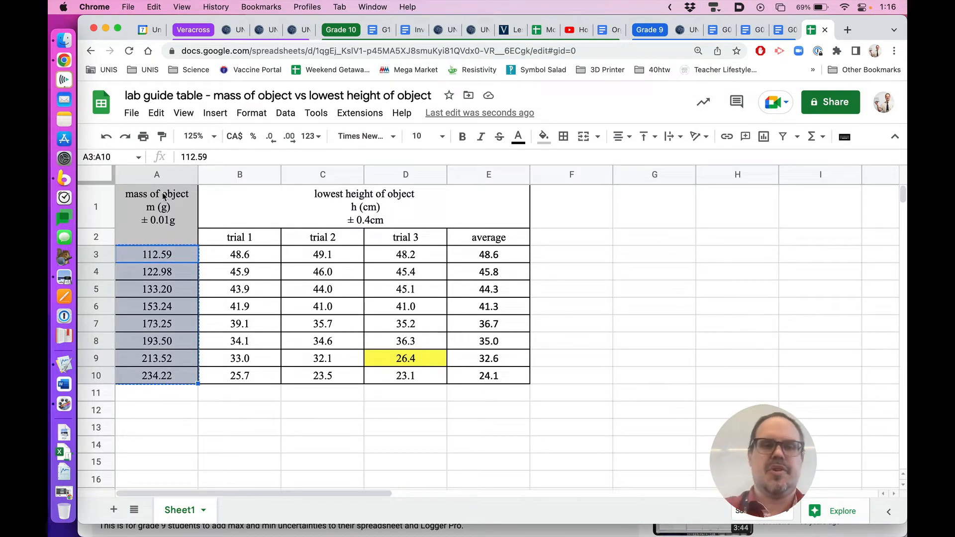
Step: Switch to Logger Pro and paste the copied mass values into the X column from row 1
{"action": "key", "text": "super+Tab"}
{"action": "key", "text": "super+Tab"}
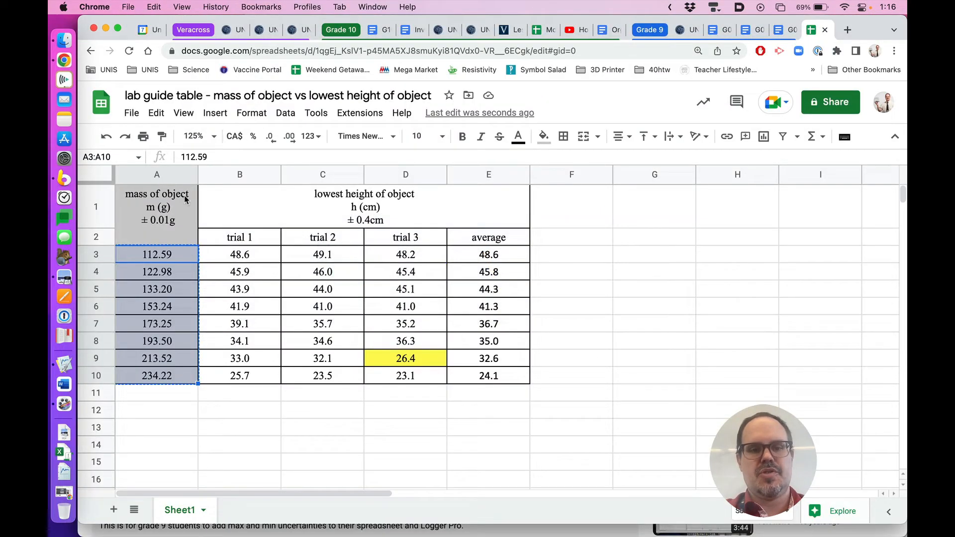
{"action": "key", "text": "super+Tab"}
{"action": "key", "text": "super+Tab"}
{"action": "key", "text": "super+Tab"}
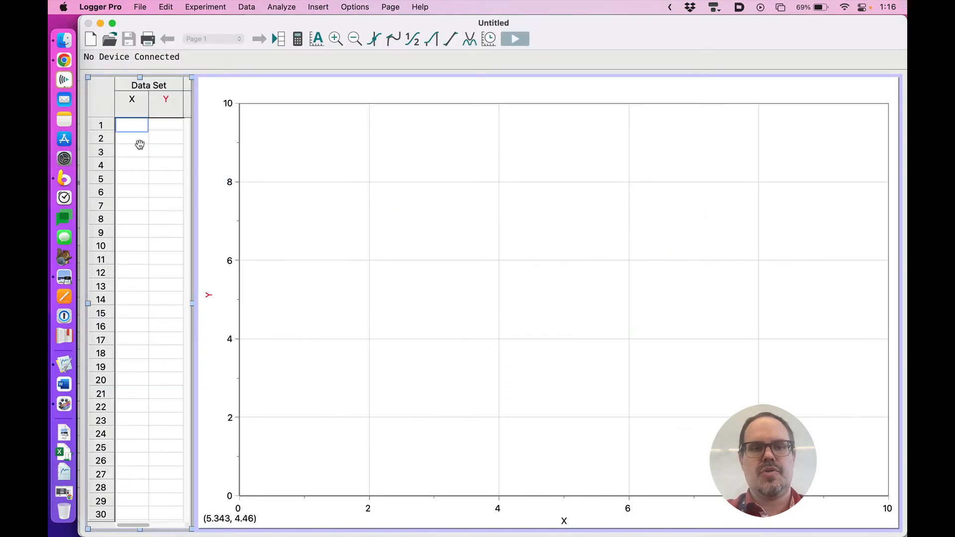
{"action": "key", "text": "super+v"}
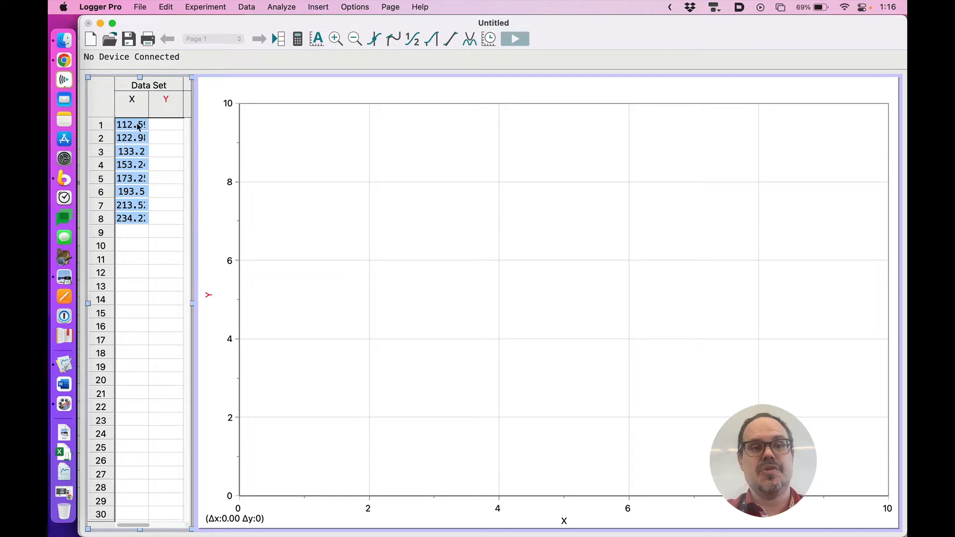
Step: Copy the average lowest heights in E3:E10 of the Chrome spreadsheet and paste them into Logger Pro's Y column from row 1
{"action": "key", "text": "super+Tab"}
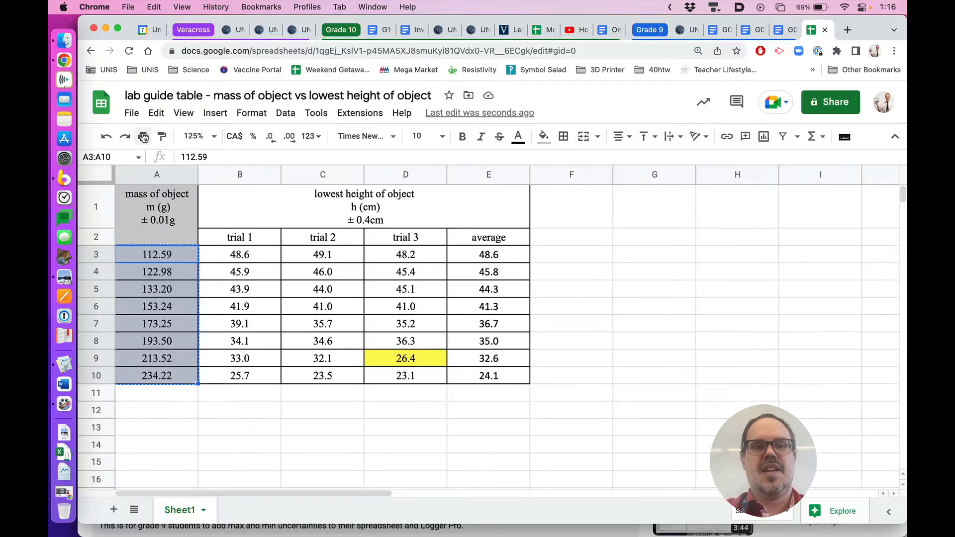
{"action": "left_click_drag", "start_coordinate": [469, 259], "coordinate": [473, 376]}
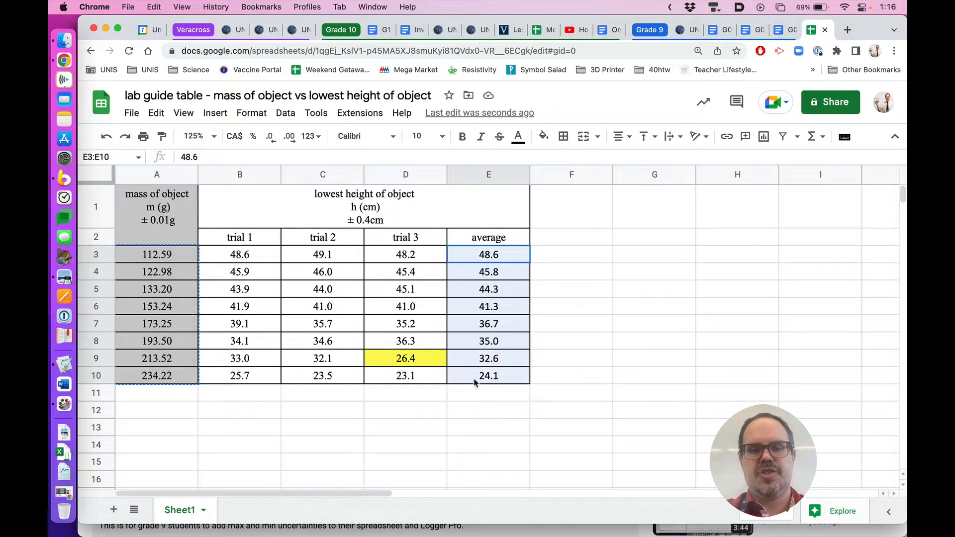
{"action": "key", "text": "super+c"}
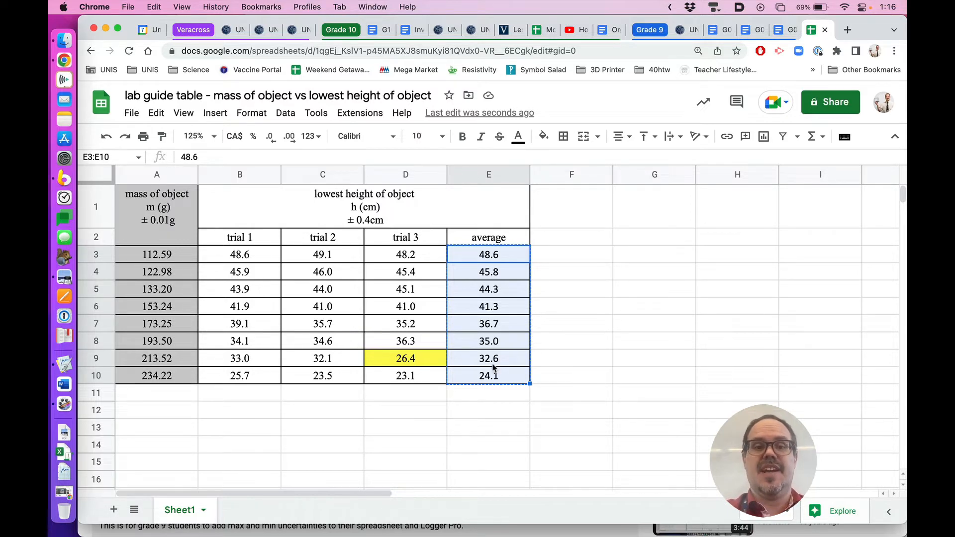
{"action": "key", "text": "super+Tab"}
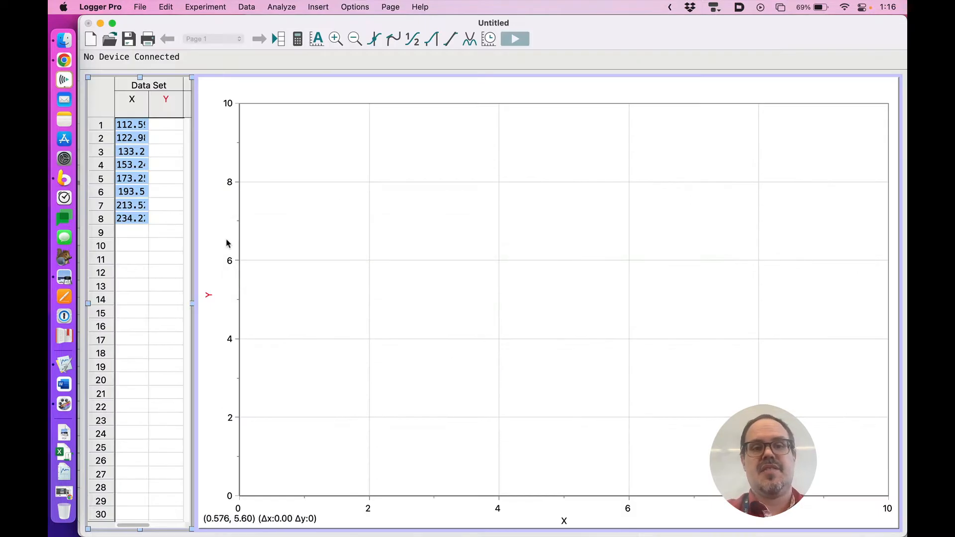
{"action": "left_click", "coordinate": [165, 123]}
{"action": "key", "text": "super+v"}
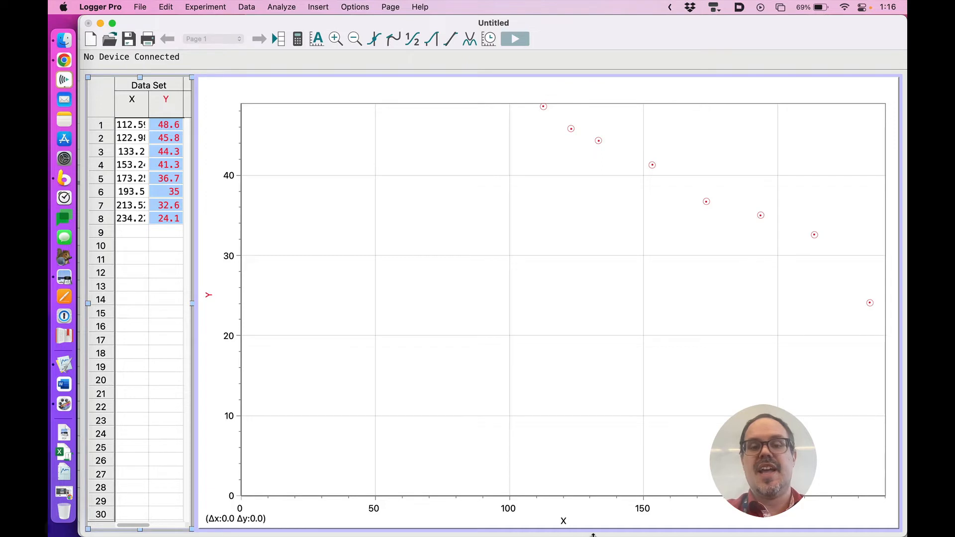
Step: Rename the X column "mass of object" with short name m and units g
{"action": "left_click", "coordinate": [132, 102]}
{"action": "double_click", "coordinate": [132, 102]}
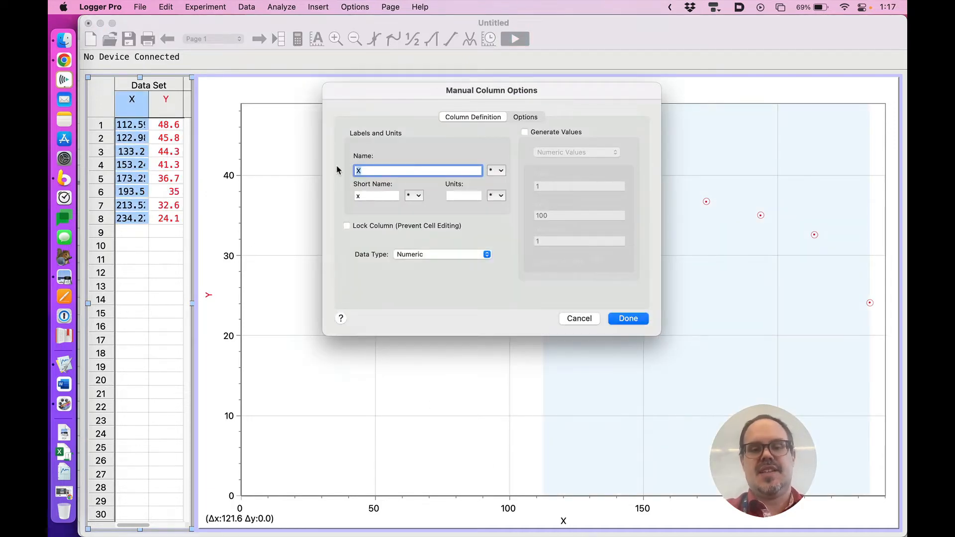
{"action": "type", "text": "mass of object"}
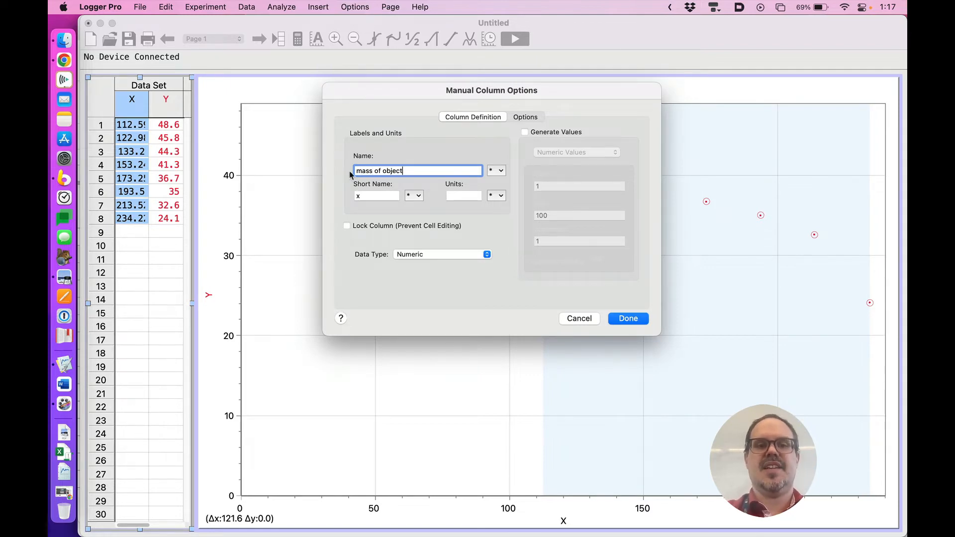
{"action": "key", "text": "Tab"}
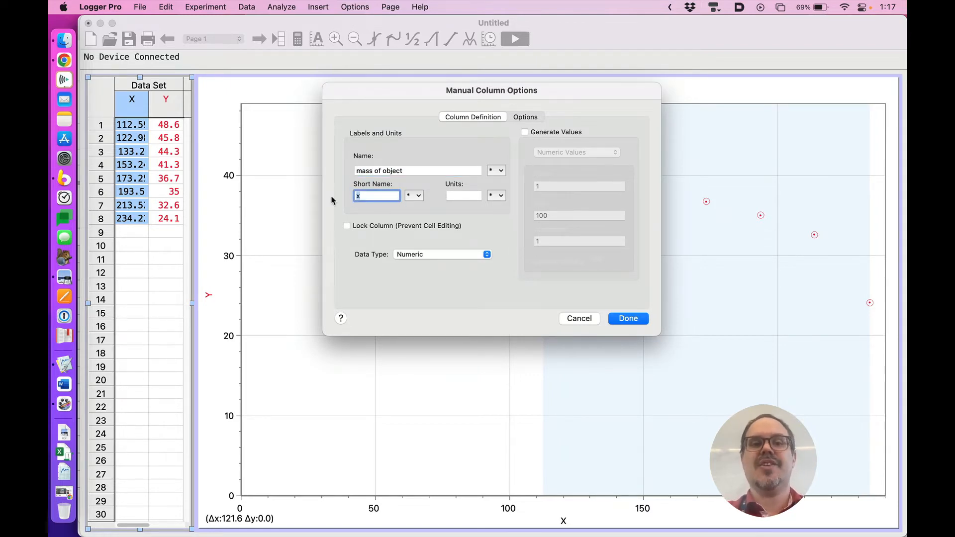
{"action": "type", "text": "m"}
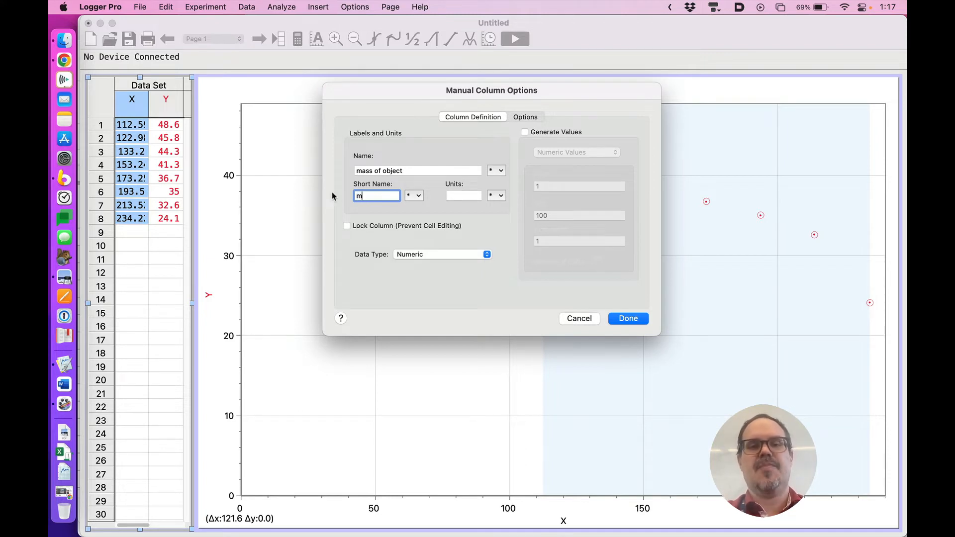
{"action": "left_click", "coordinate": [463, 196]}
{"action": "type", "text": "g"}
{"action": "key", "text": "Return"}
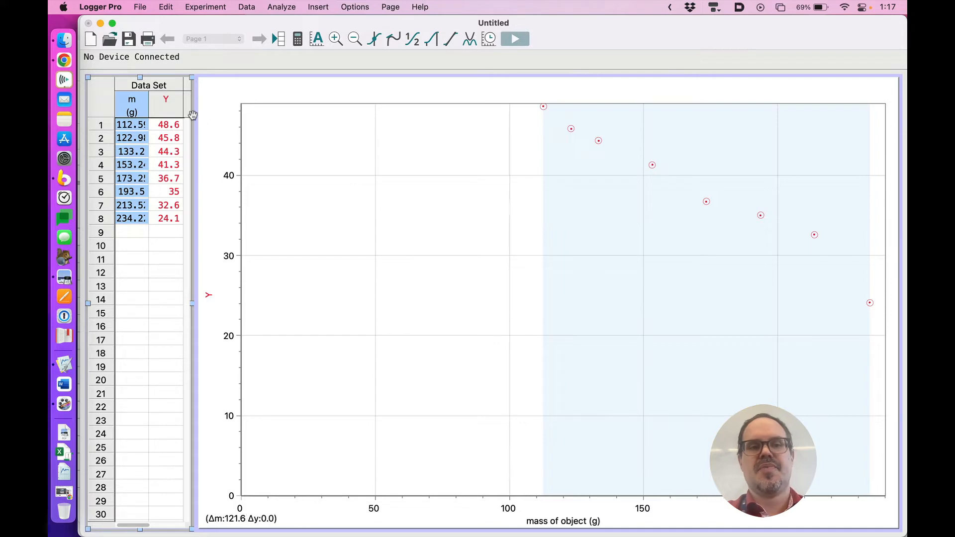
Step: Rename the Y column "lowest height of object" with short name h and units cm, checking the heading in the spreadsheet
{"action": "double_click", "coordinate": [168, 101]}
{"action": "key", "text": "super+Tab"}
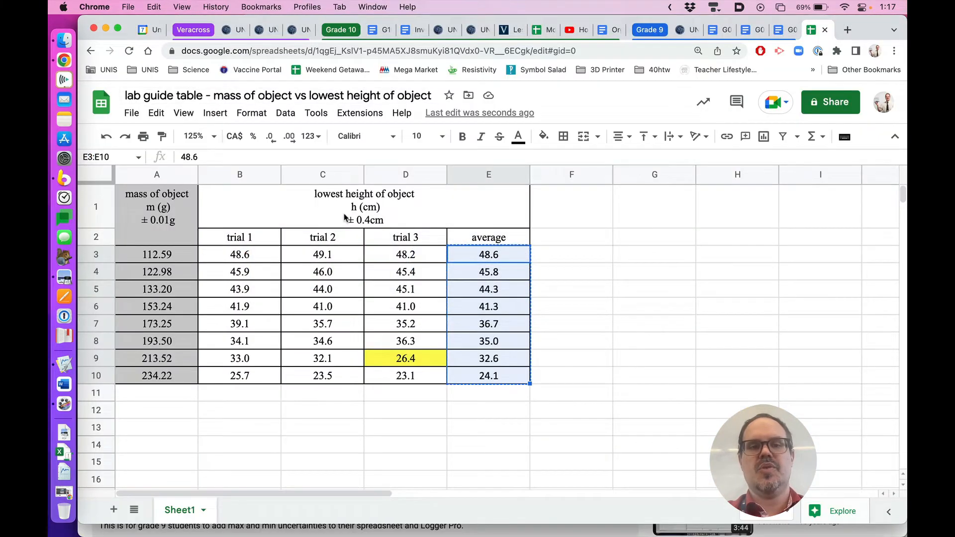
{"action": "key", "text": "super+Tab"}
{"action": "type", "text": "lo"}
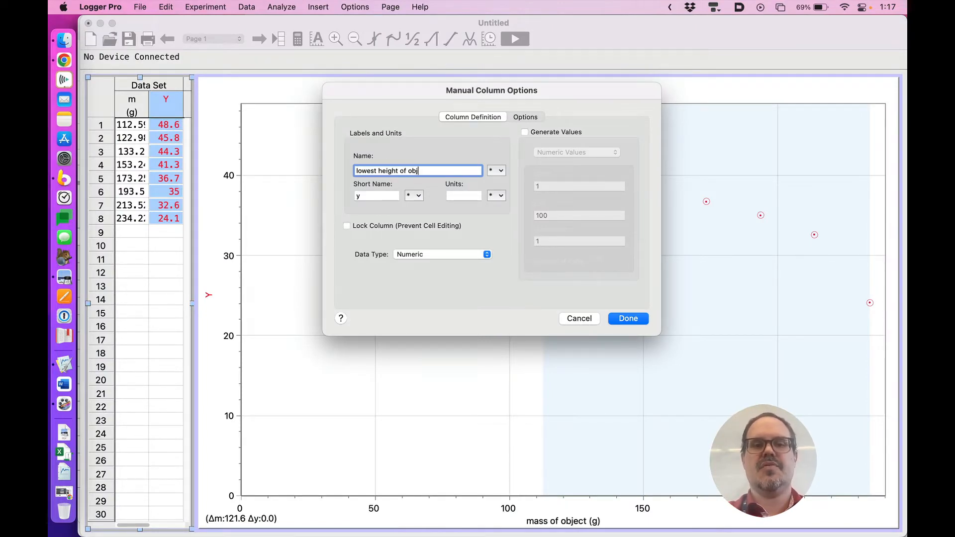
{"action": "key", "text": "Tab"}
{"action": "type", "text": "h"}
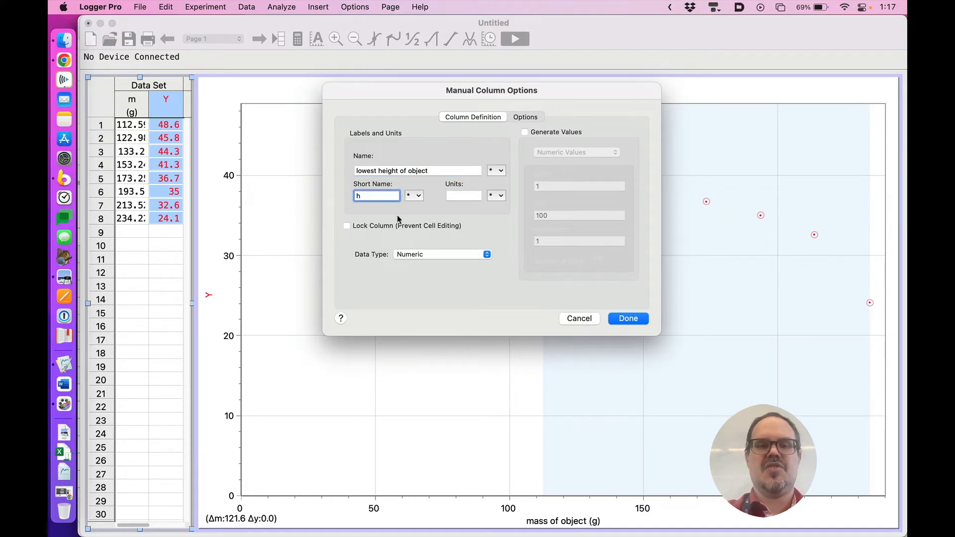
{"action": "left_click", "coordinate": [471, 195]}
{"action": "type", "text": "cm"}
{"action": "key", "text": "Return"}
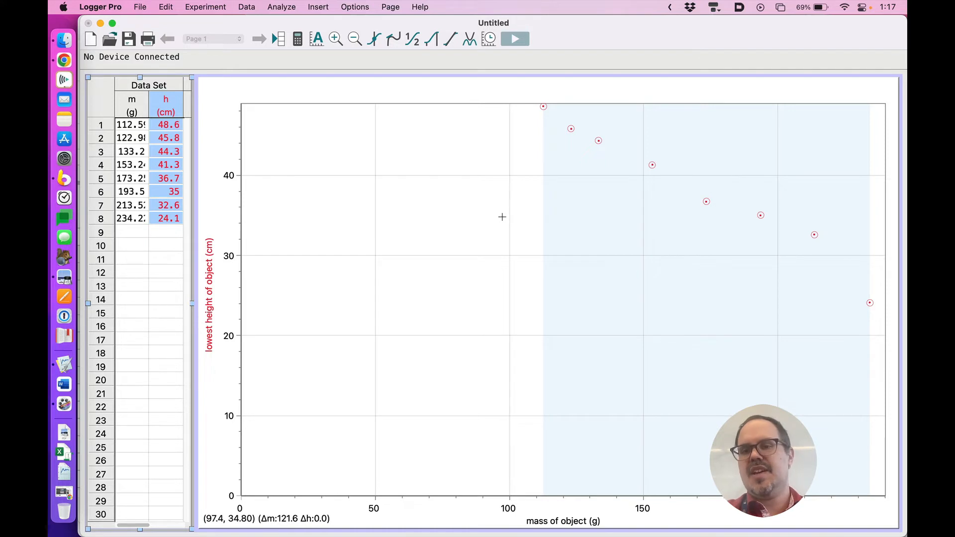
Step: Try a Linear Fit on the lowest height data, reposition its results box, and remove the fit
{"action": "left_click", "coordinate": [451, 44]}
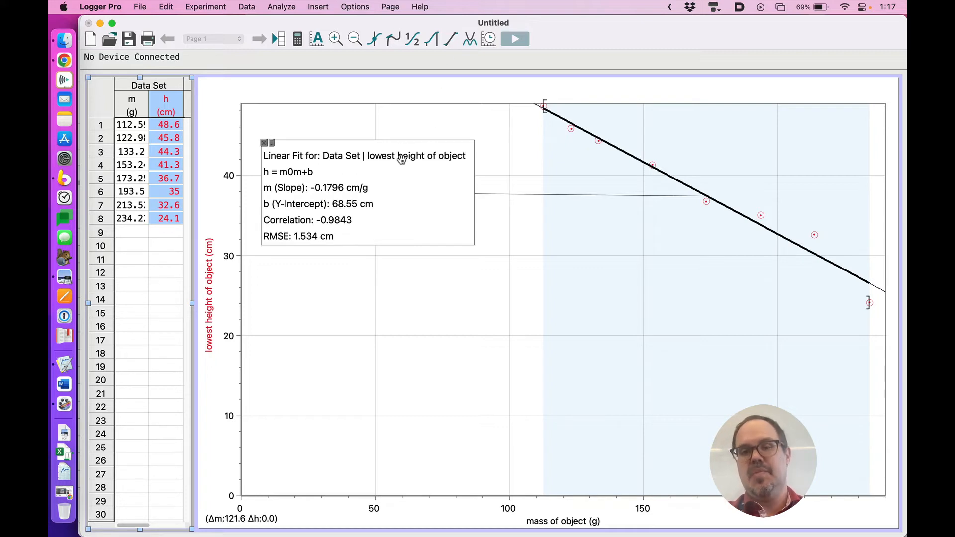
{"action": "left_click_drag", "start_coordinate": [398, 149], "coordinate": [396, 204]}
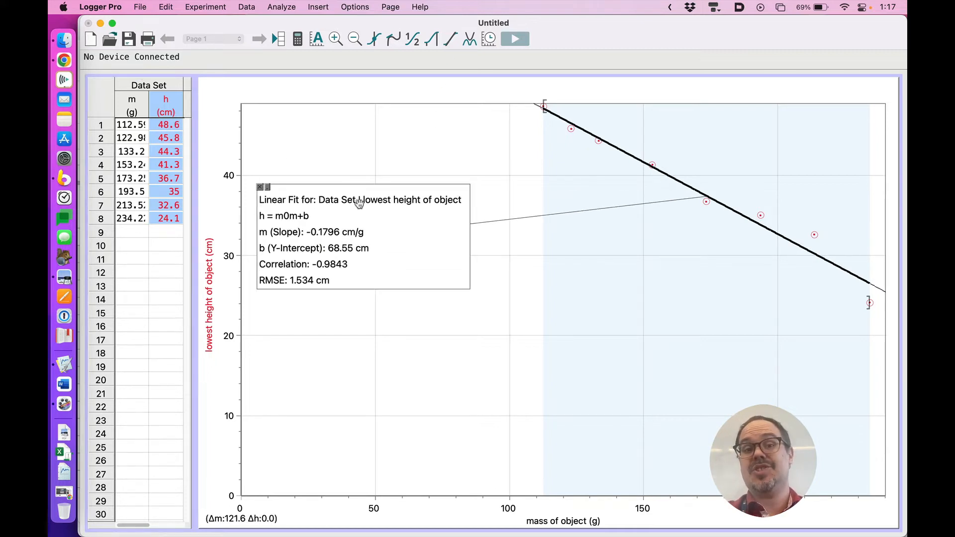
{"action": "left_click", "coordinate": [260, 188]}
Step: Preview the Proportional, Linear, Quadratic, Cubic and Quartic equations on the height data with Curve Fit
{"action": "left_click", "coordinate": [470, 40]}
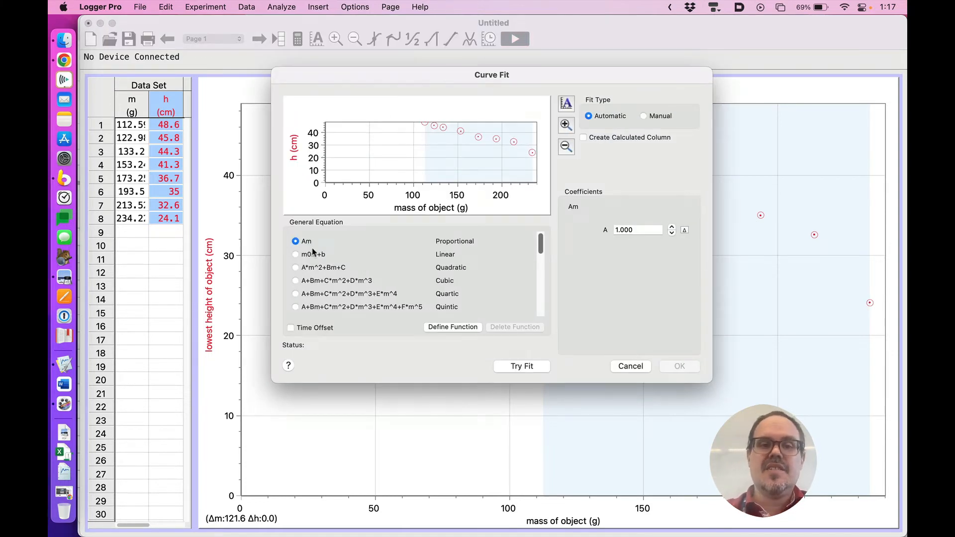
{"action": "left_click", "coordinate": [520, 366]}
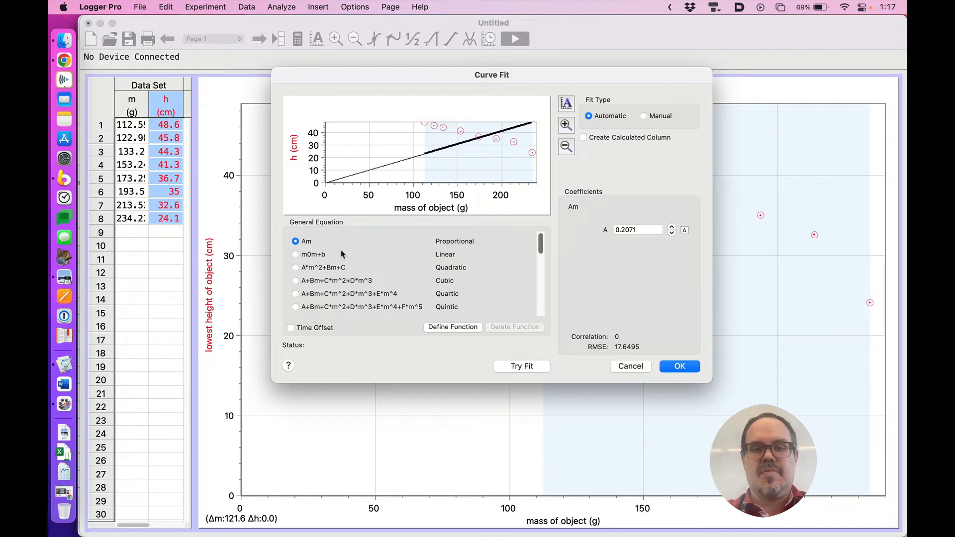
{"action": "left_click", "coordinate": [308, 257]}
{"action": "left_click", "coordinate": [521, 365]}
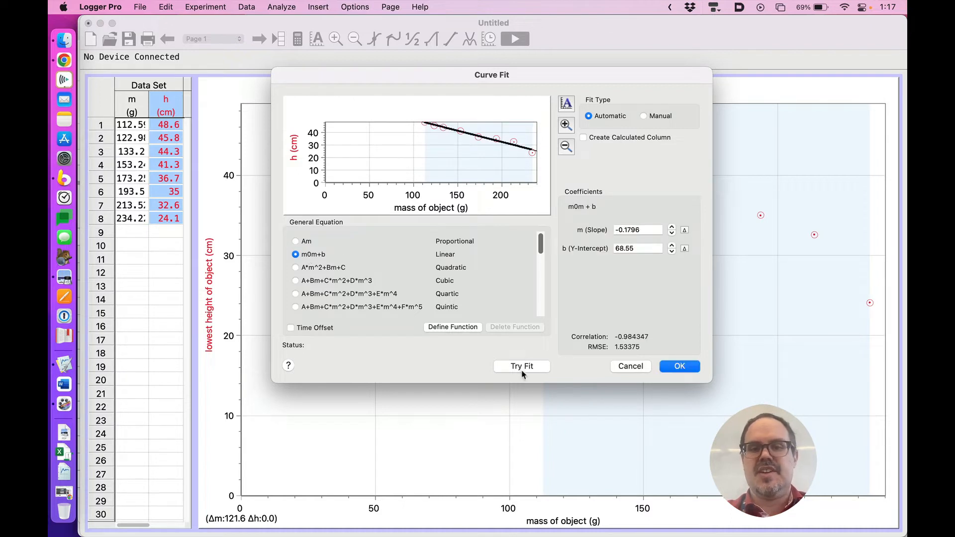
{"action": "left_click", "coordinate": [326, 269]}
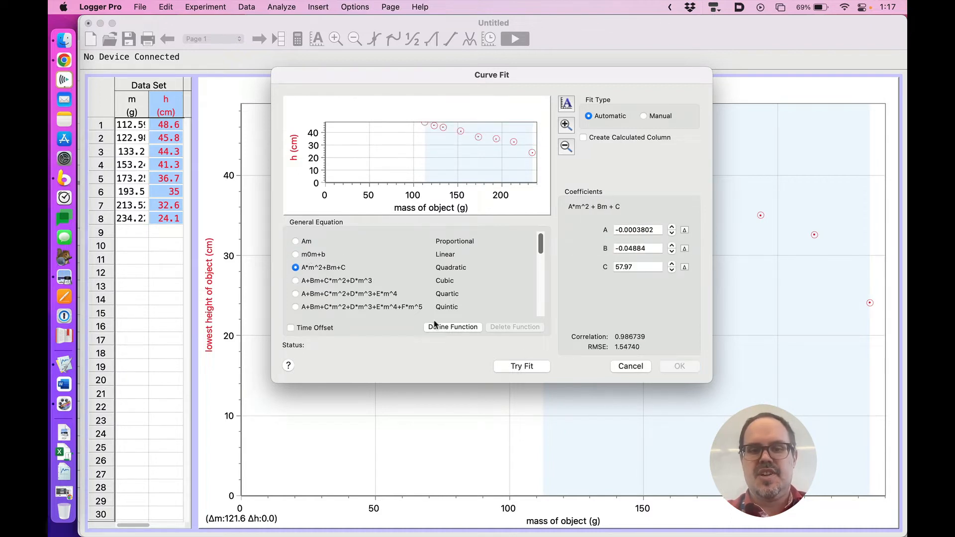
{"action": "left_click", "coordinate": [510, 367]}
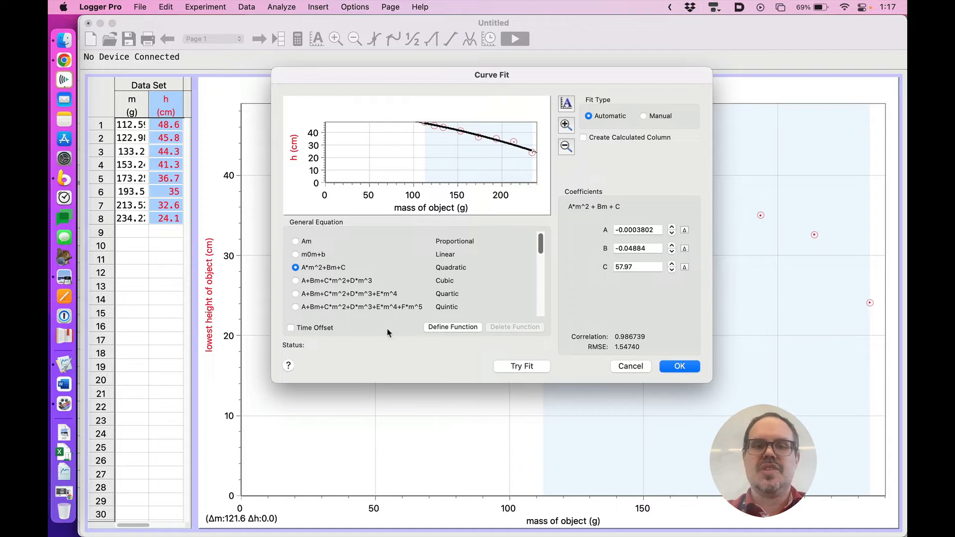
{"action": "left_click", "coordinate": [337, 283]}
{"action": "left_click", "coordinate": [544, 366]}
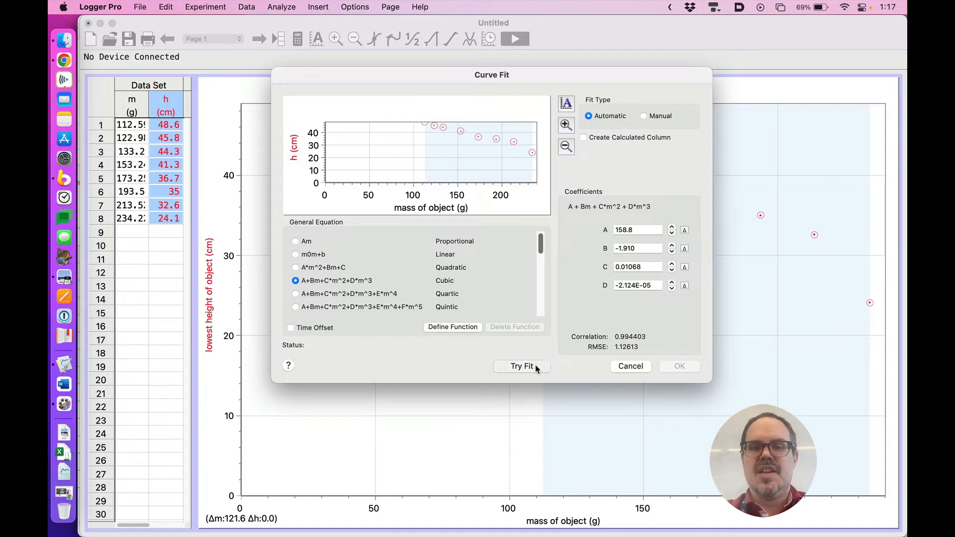
{"action": "left_click", "coordinate": [344, 294]}
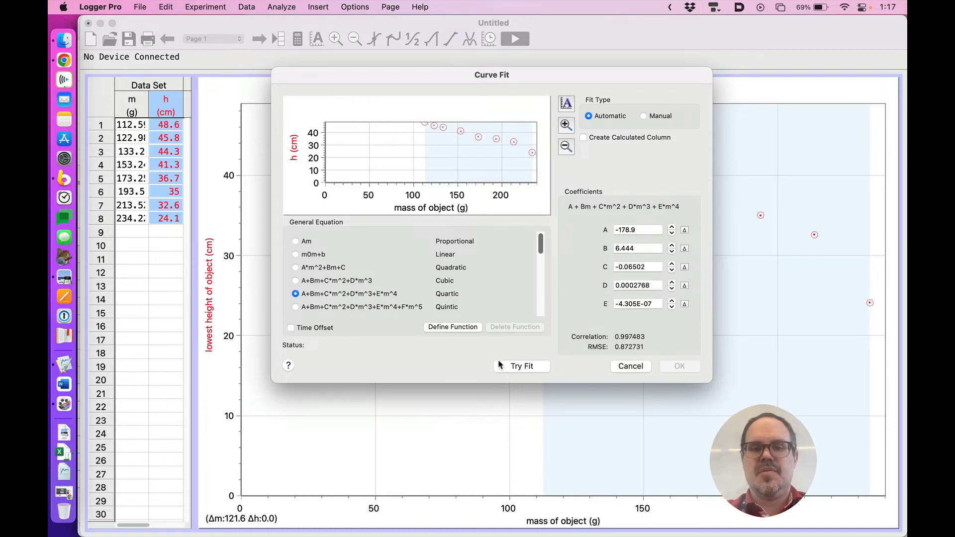
{"action": "left_click", "coordinate": [515, 368]}
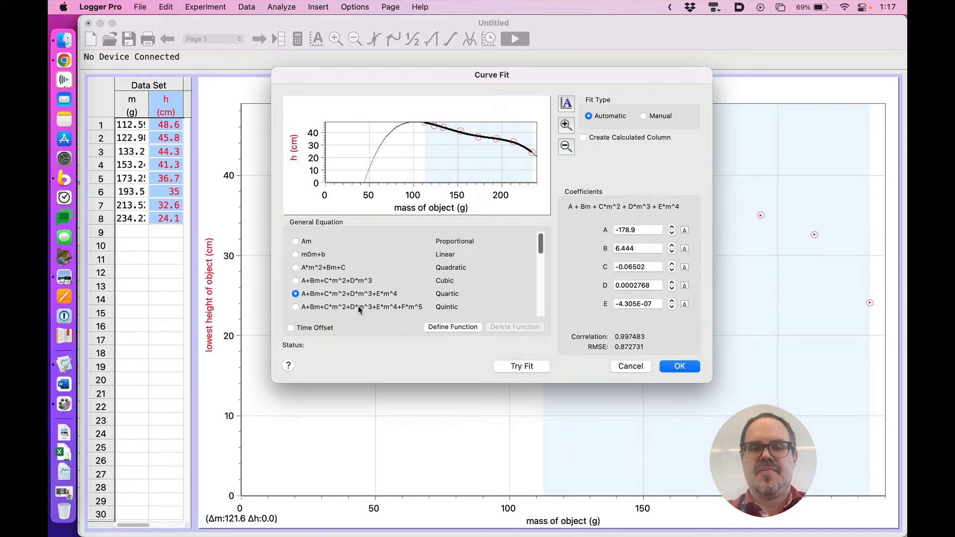
Step: Apply the Quintic curve fit to the height data and reposition its results box beside the curve
{"action": "left_click", "coordinate": [359, 308]}
{"action": "left_click", "coordinate": [518, 366]}
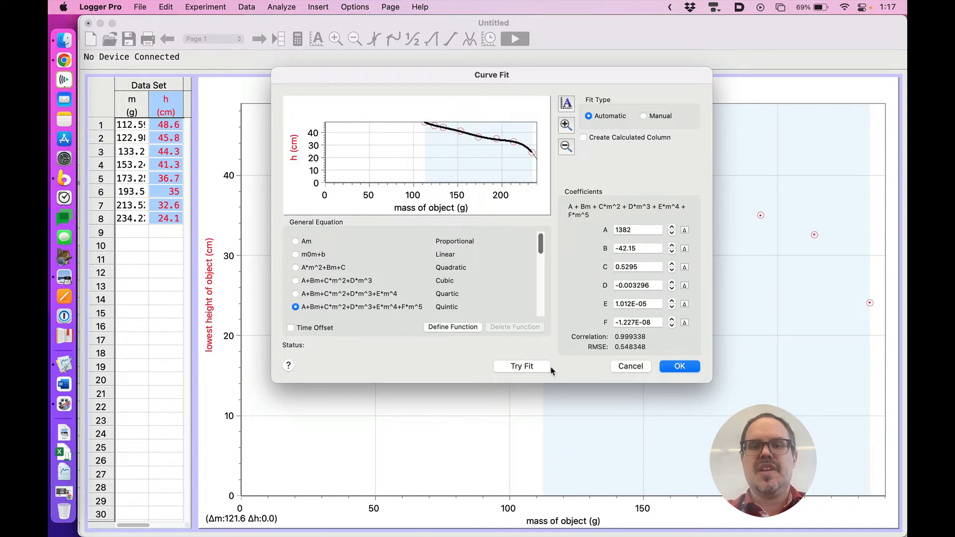
{"action": "left_click", "coordinate": [695, 368]}
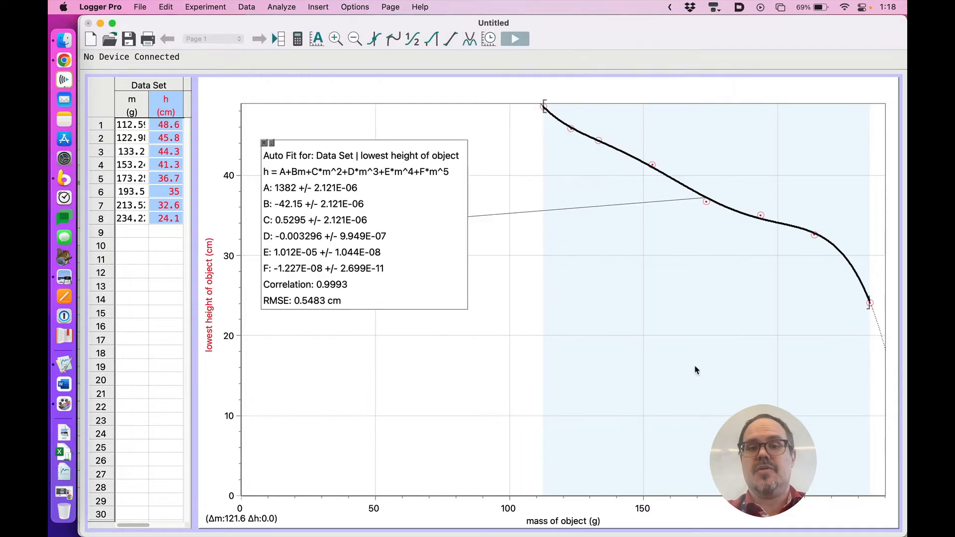
{"action": "left_click_drag", "start_coordinate": [378, 238], "coordinate": [397, 262]}
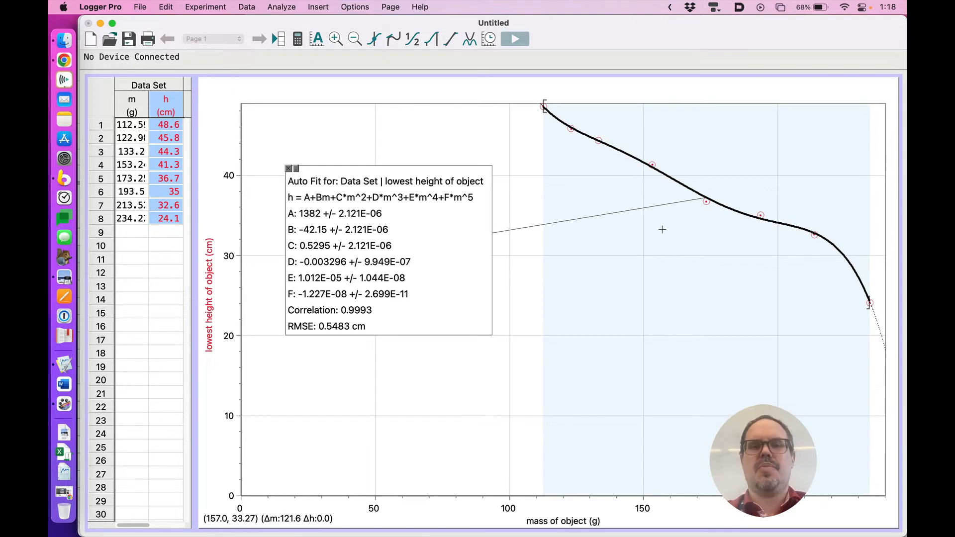
Step: Remove the Quintic fit from the height data and reopen Curve Fit to look through its general equations
{"action": "left_click", "coordinate": [290, 171]}
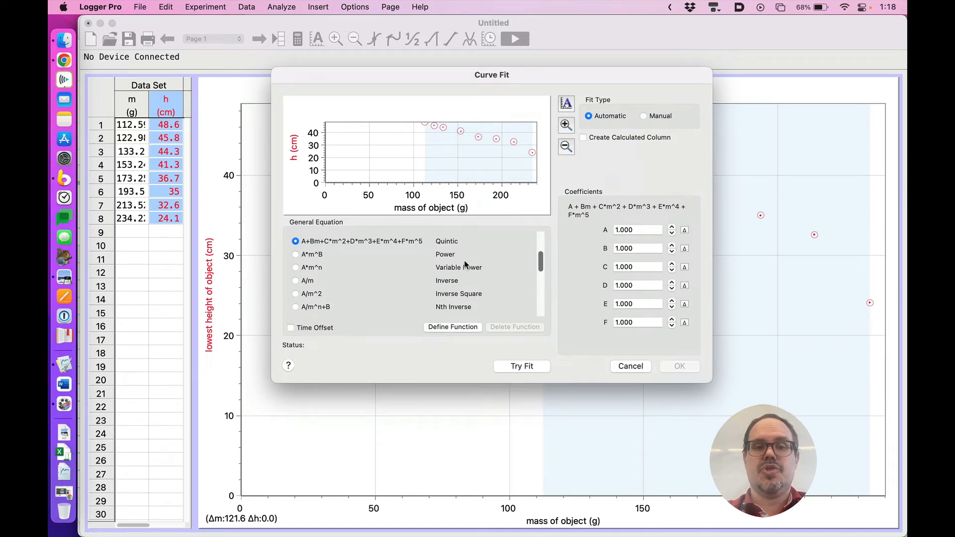
{"action": "scroll", "coordinate": [465, 262], "scroll_direction": "up", "scroll_amount": 3}
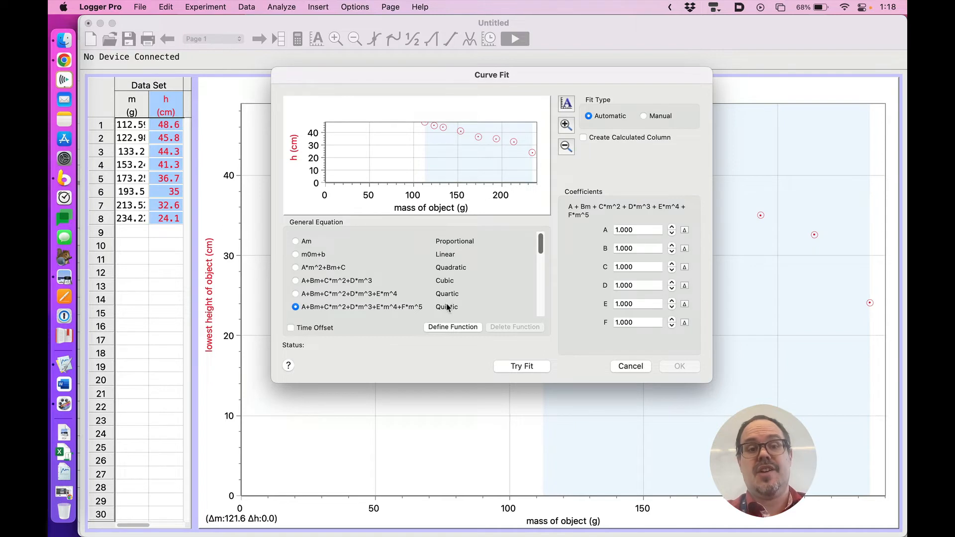
{"action": "scroll", "coordinate": [447, 307], "scroll_direction": "down", "scroll_amount": 3}
Step: Preview the Power, Variable Power and Inverse equations on the height data with Try Fit
{"action": "left_click", "coordinate": [304, 280]}
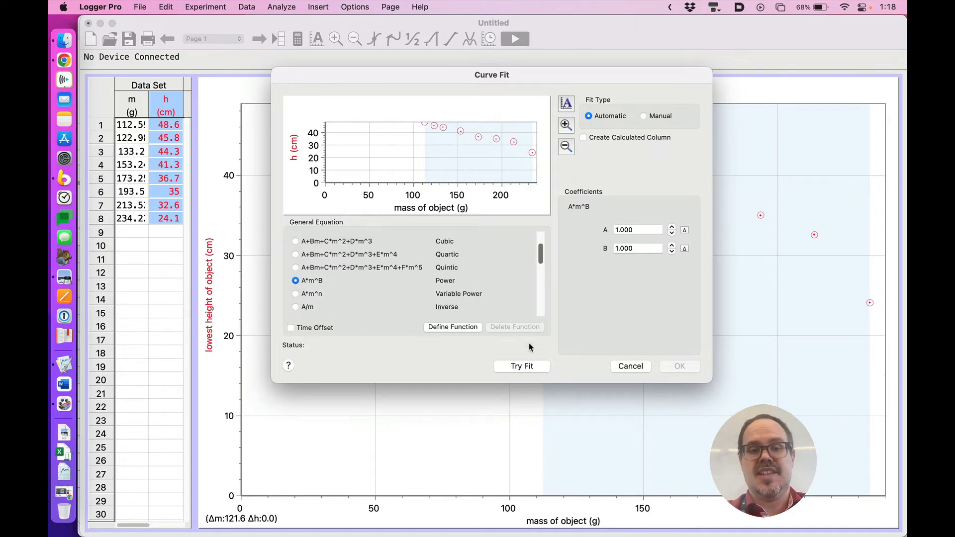
{"action": "left_click", "coordinate": [533, 368]}
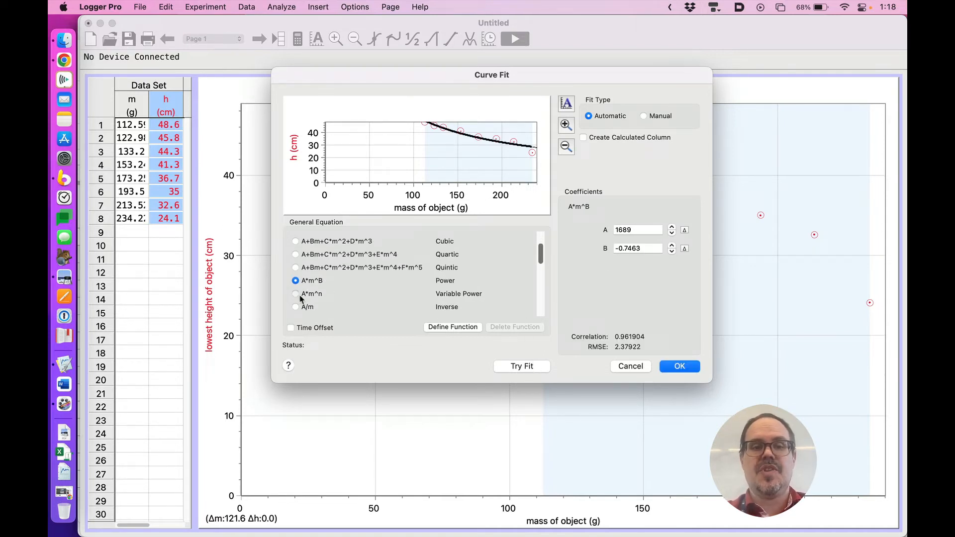
{"action": "left_click", "coordinate": [301, 295]}
{"action": "left_click", "coordinate": [516, 368]}
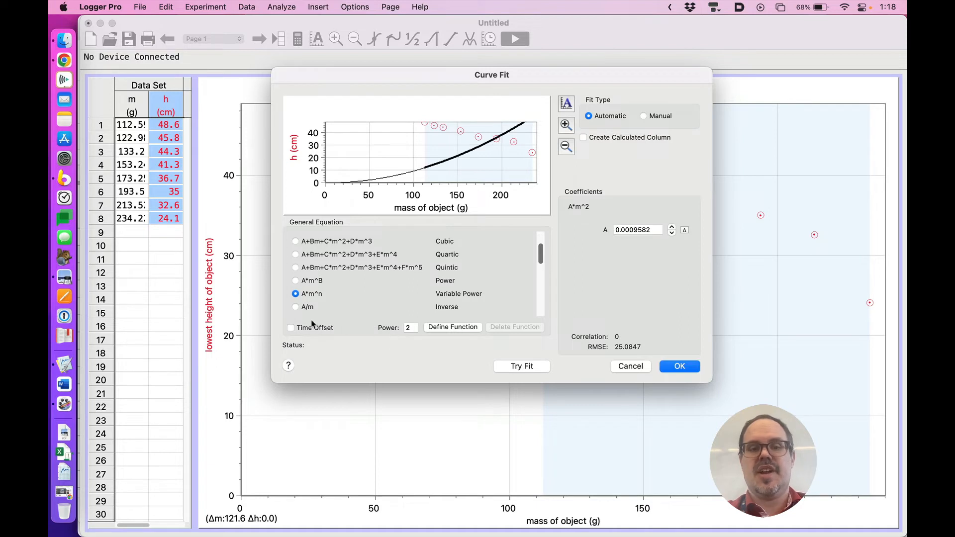
{"action": "left_click", "coordinate": [297, 307]}
{"action": "left_click", "coordinate": [518, 366]}
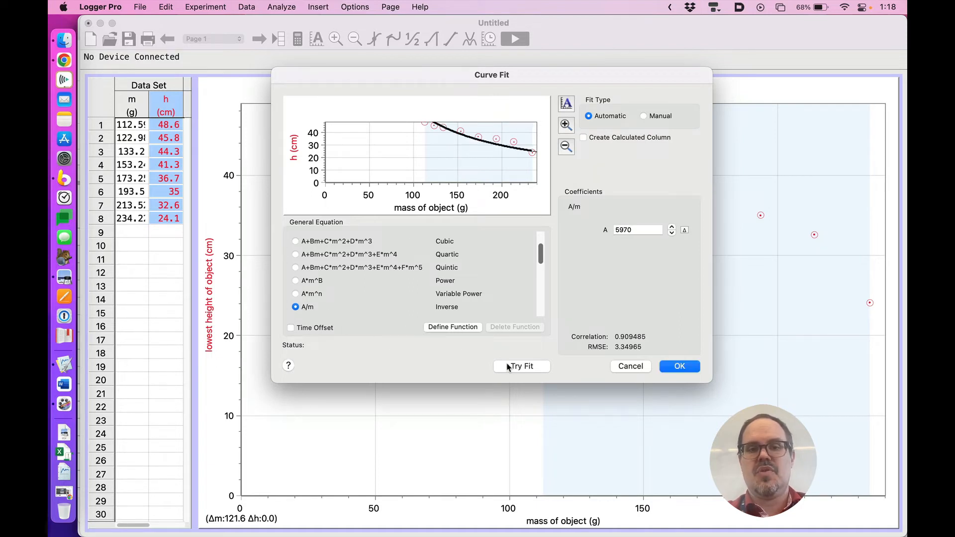
Step: Apply the Linear equation as the curve fit to the height data and move its results box closer to the line
{"action": "scroll", "coordinate": [388, 269], "scroll_direction": "up", "scroll_amount": 3}
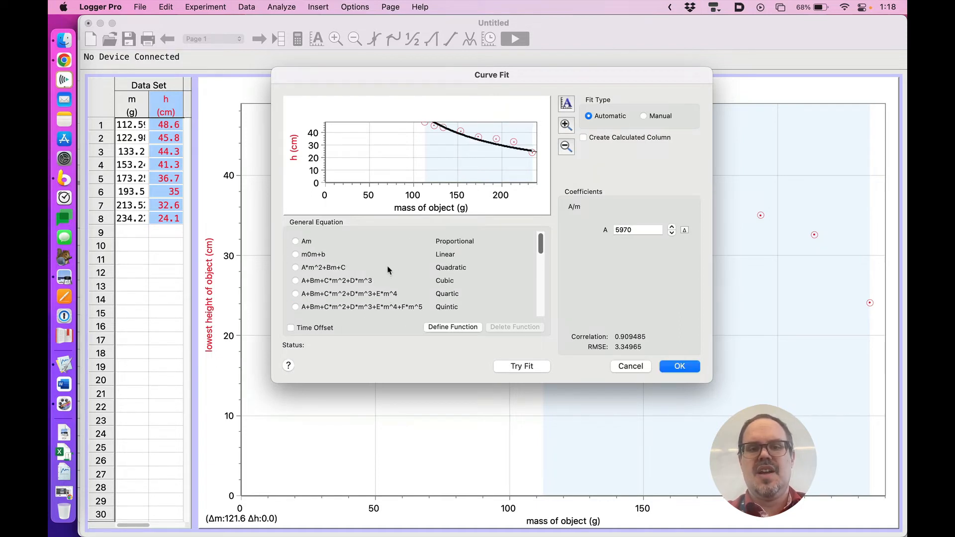
{"action": "left_click", "coordinate": [311, 255]}
{"action": "left_click", "coordinate": [520, 367]}
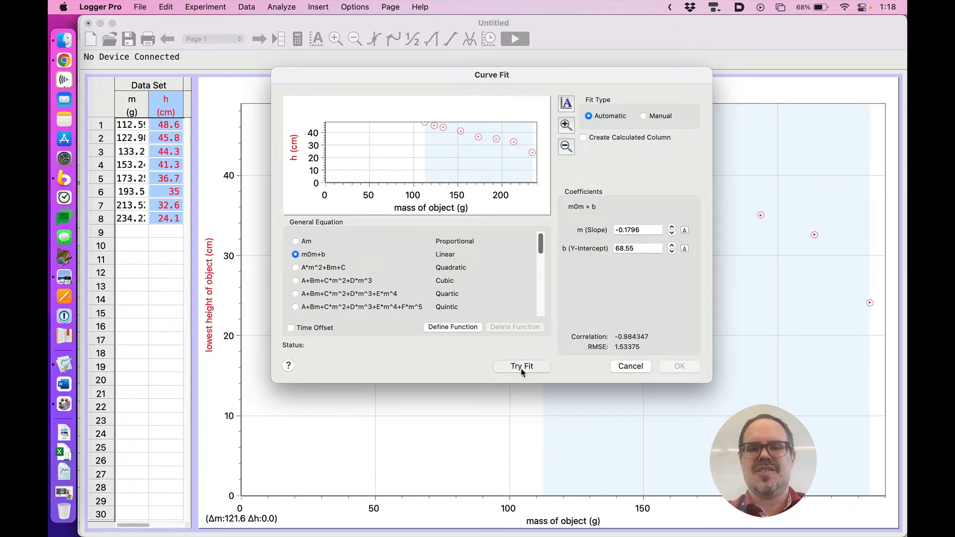
{"action": "left_click", "coordinate": [679, 367]}
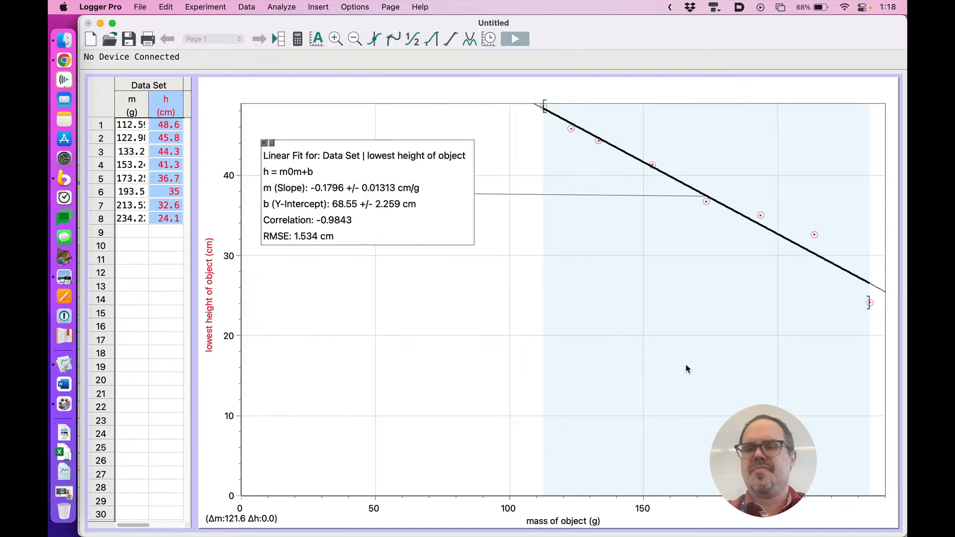
{"action": "left_click_drag", "start_coordinate": [420, 195], "coordinate": [462, 228]}
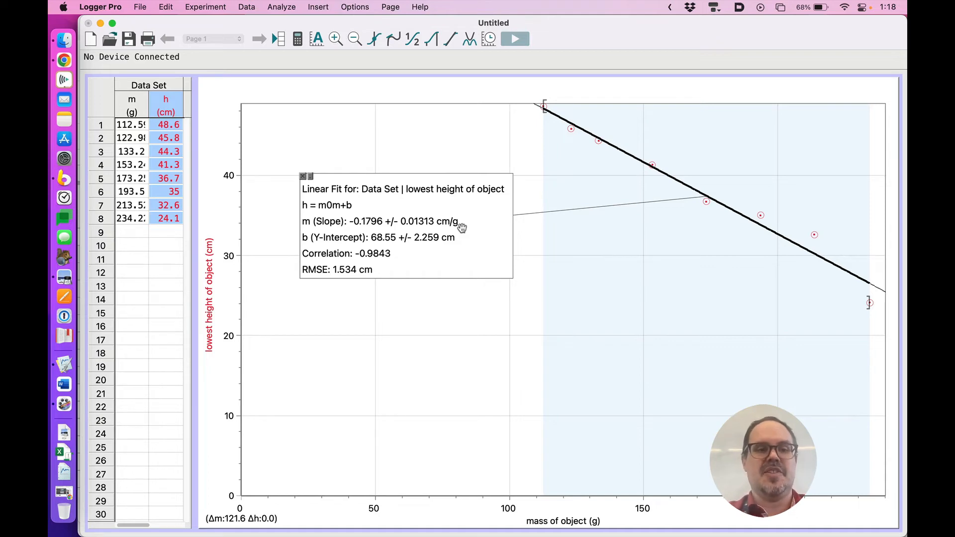
Step: Check the mass uncertainty in the spreadsheet and give the mass column fixed-value error bars with an error constant of 0.01
{"action": "key", "text": "super+Tab"}
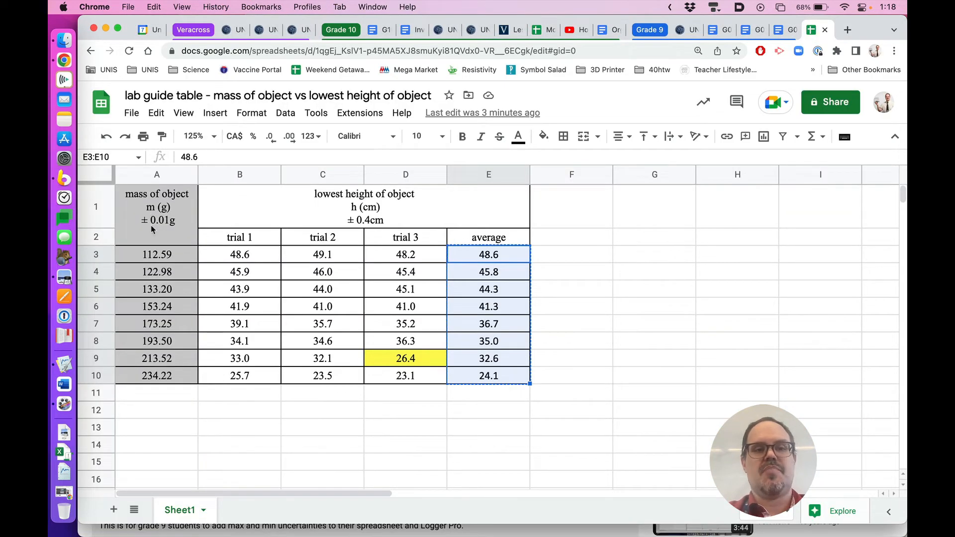
{"action": "key", "text": "super+Tab"}
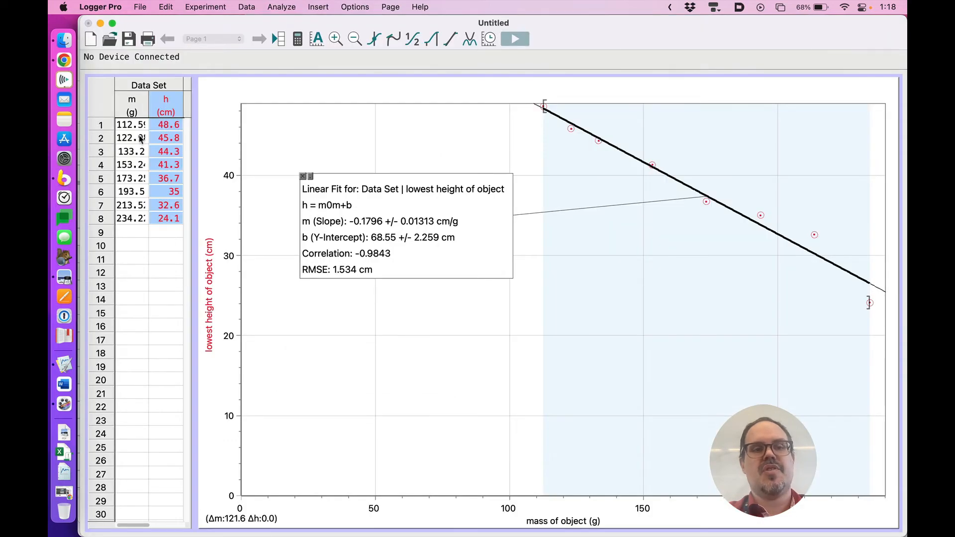
{"action": "left_click", "coordinate": [128, 102]}
{"action": "double_click", "coordinate": [128, 102]}
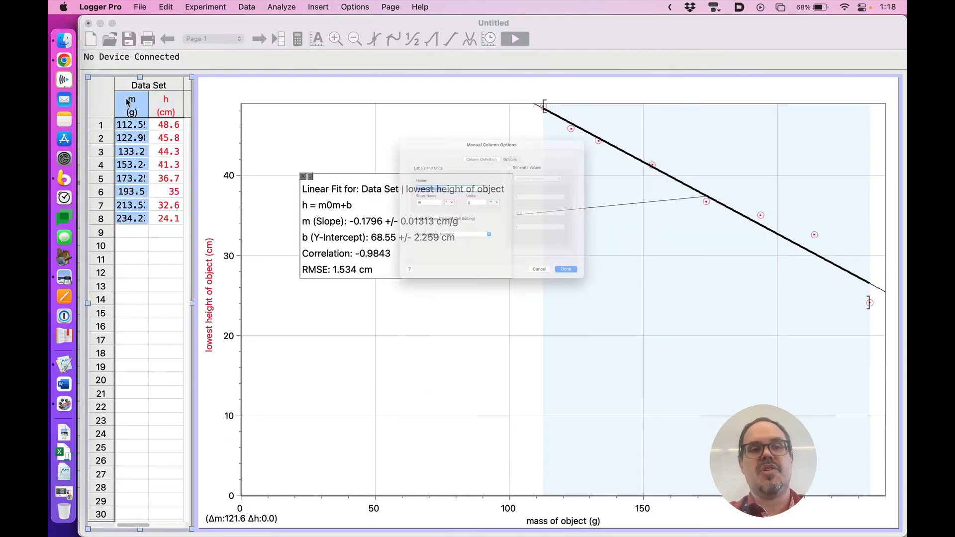
{"action": "left_click", "coordinate": [531, 117]}
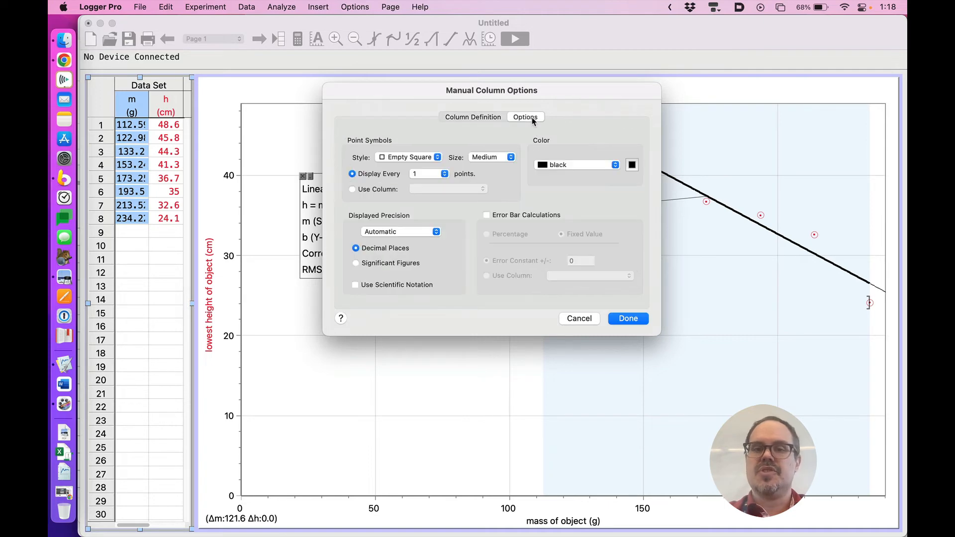
{"action": "left_click", "coordinate": [487, 215]}
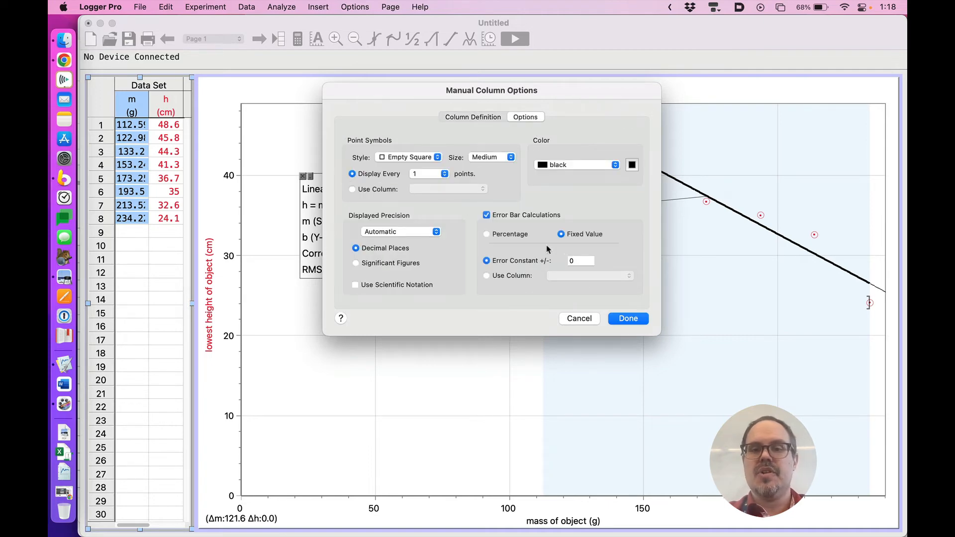
{"action": "left_click", "coordinate": [583, 261]}
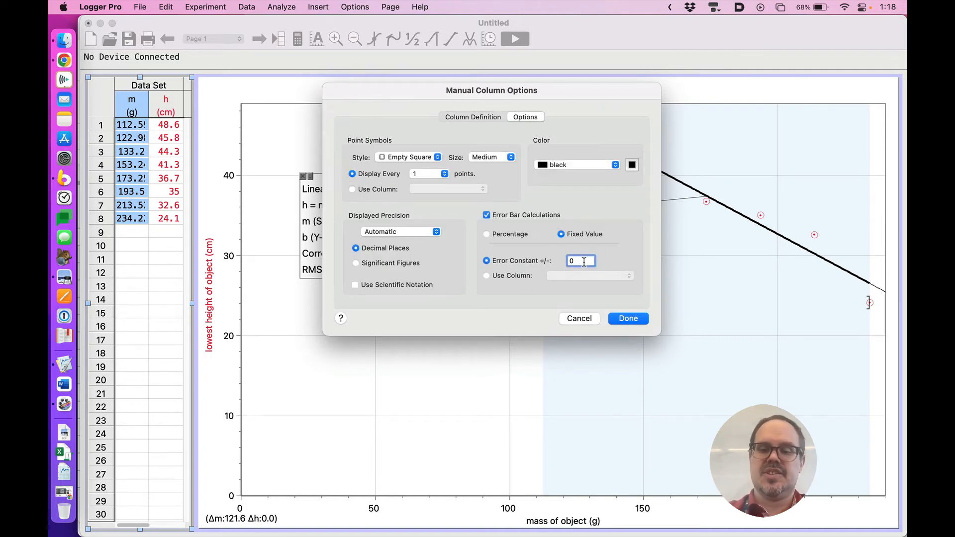
{"action": "type", "text": "0.01"}
{"action": "key", "text": "Return"}
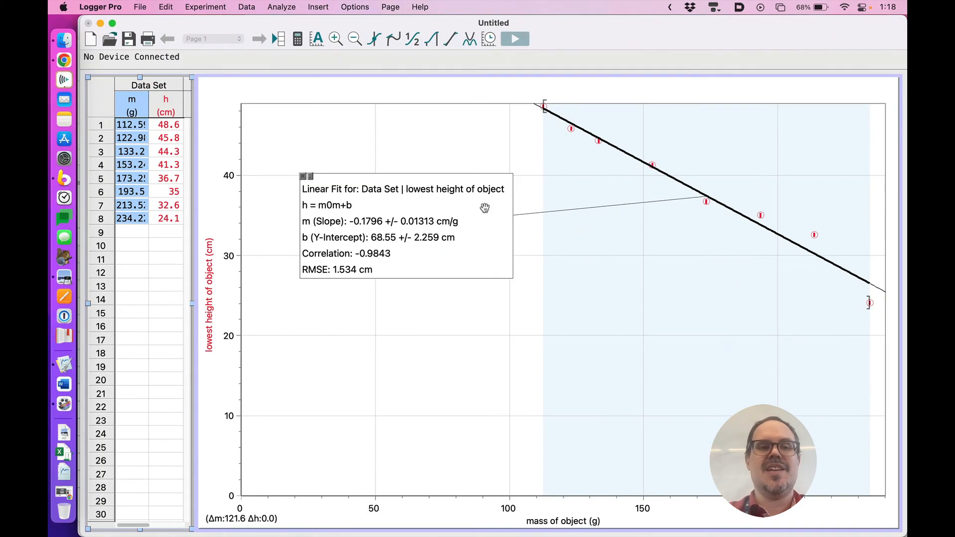
Step: Check the height uncertainty in the spreadsheet and give the height column fixed-value error bars with an error constant of 0.4
{"action": "key", "text": "super+Tab"}
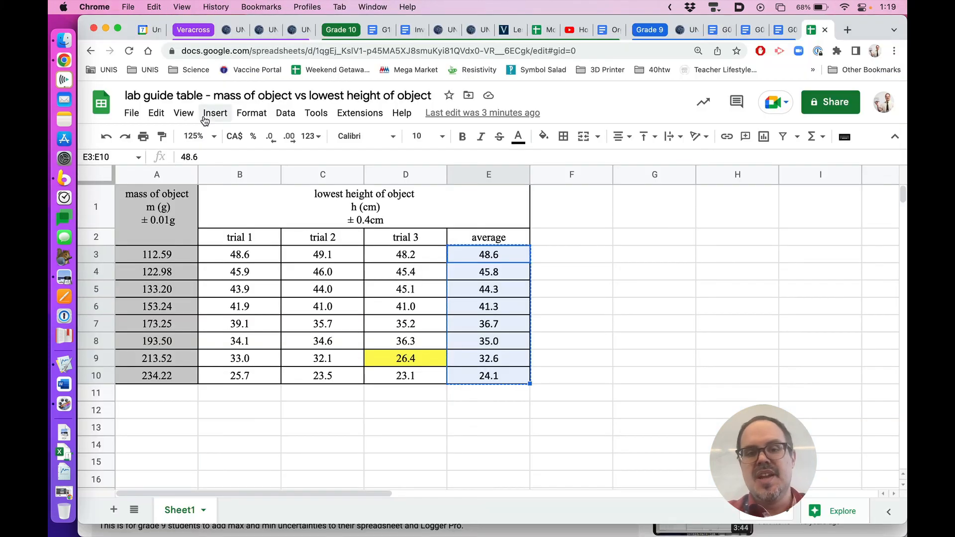
{"action": "key", "text": "super+Tab"}
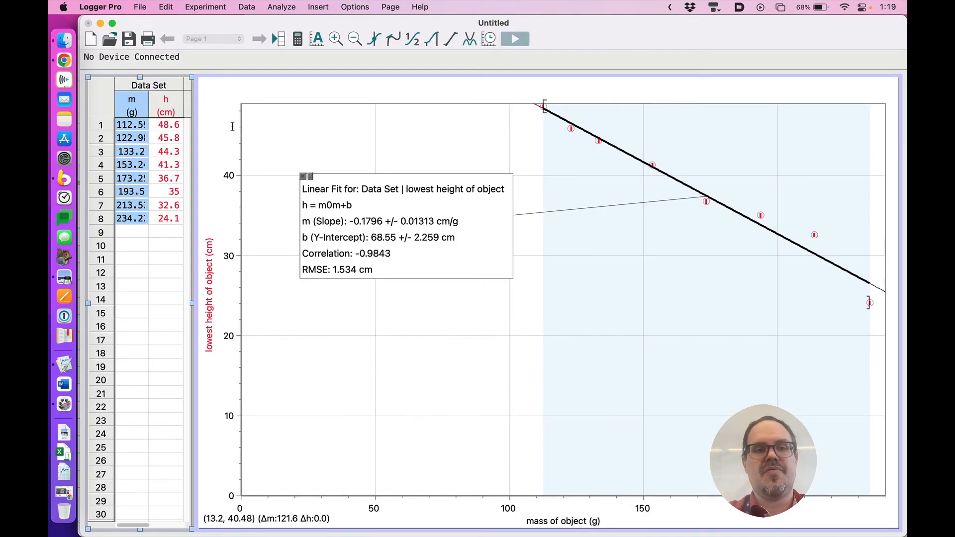
{"action": "double_click", "coordinate": [162, 106]}
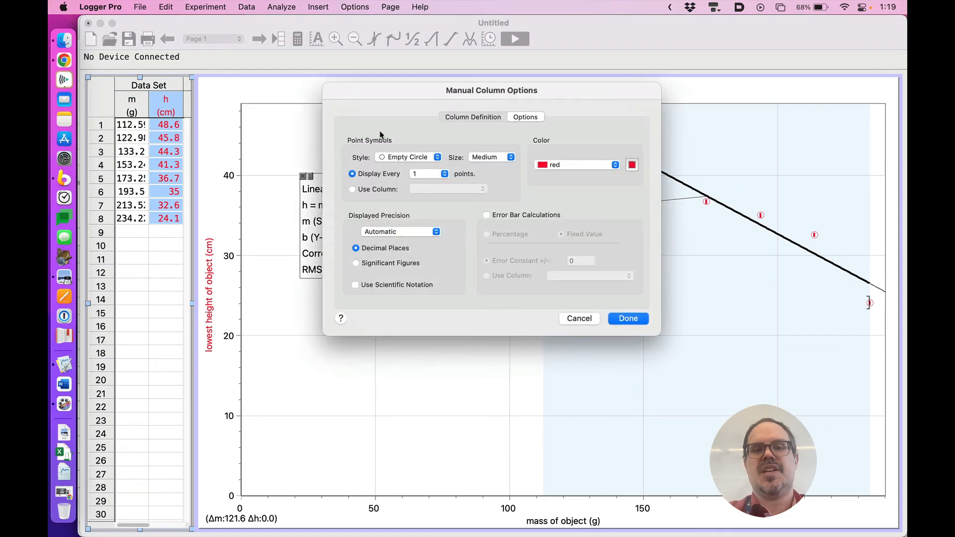
{"action": "left_click", "coordinate": [527, 217]}
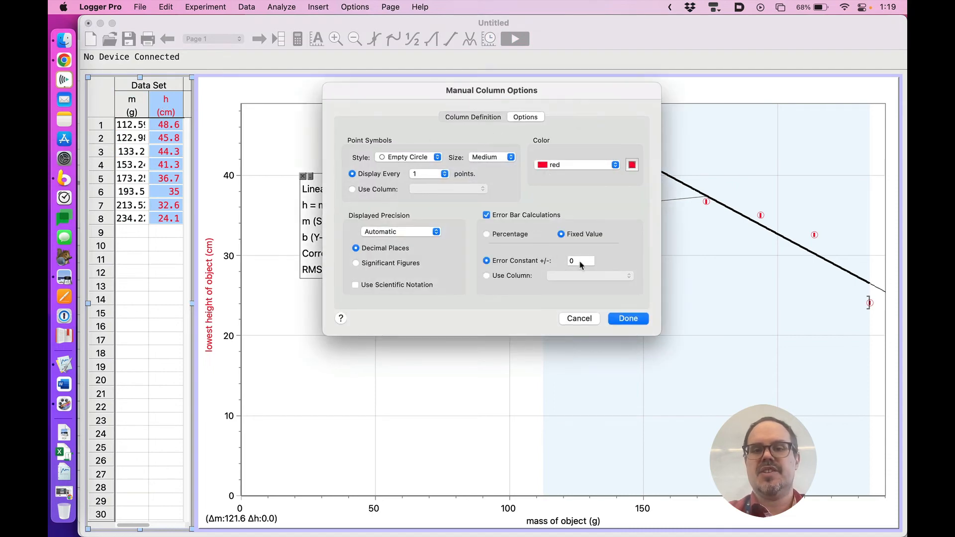
{"action": "left_click", "coordinate": [580, 262]}
{"action": "key", "text": "Return"}
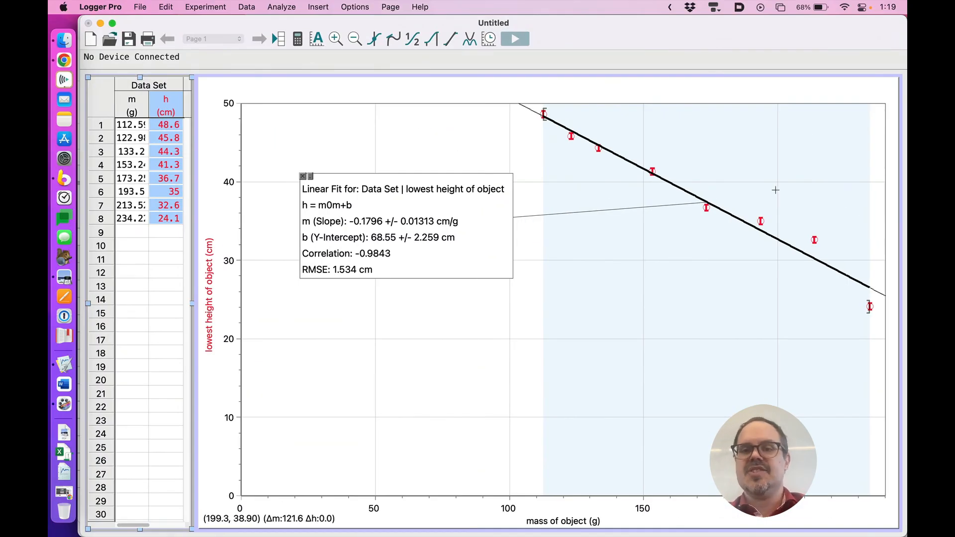
Step: Turn off the point symbols in the graph's options, keeping the X and Y error bars enabled
{"action": "double_click", "coordinate": [775, 190]}
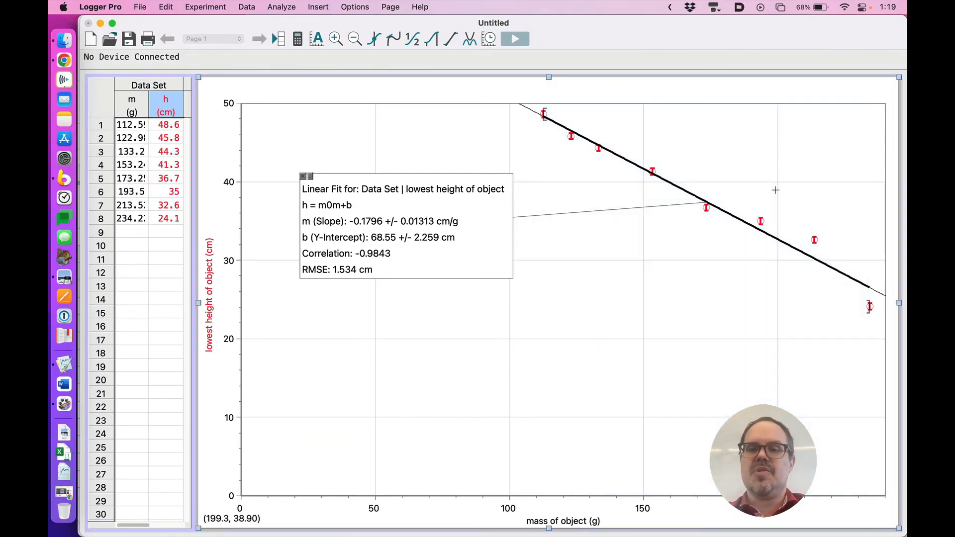
{"action": "left_click", "coordinate": [475, 89]}
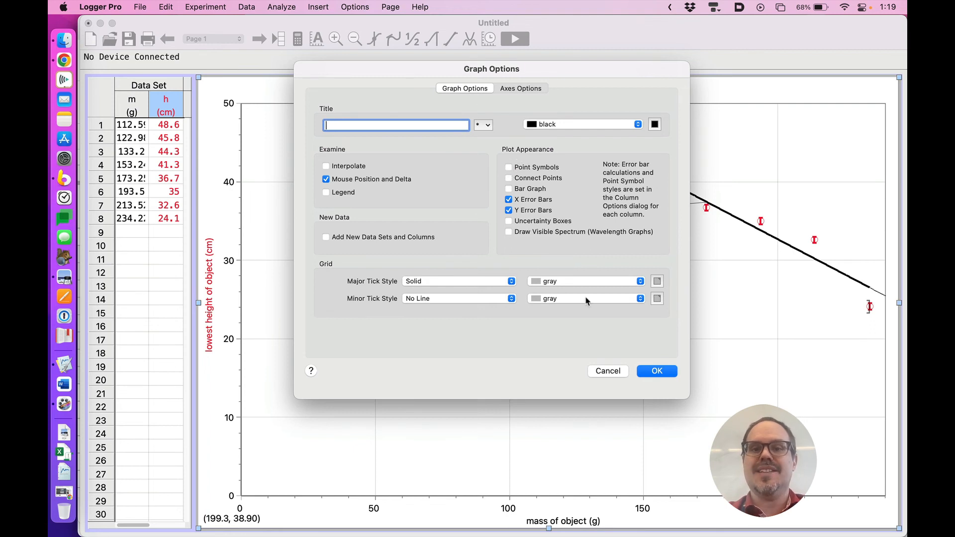
{"action": "left_click", "coordinate": [660, 372]}
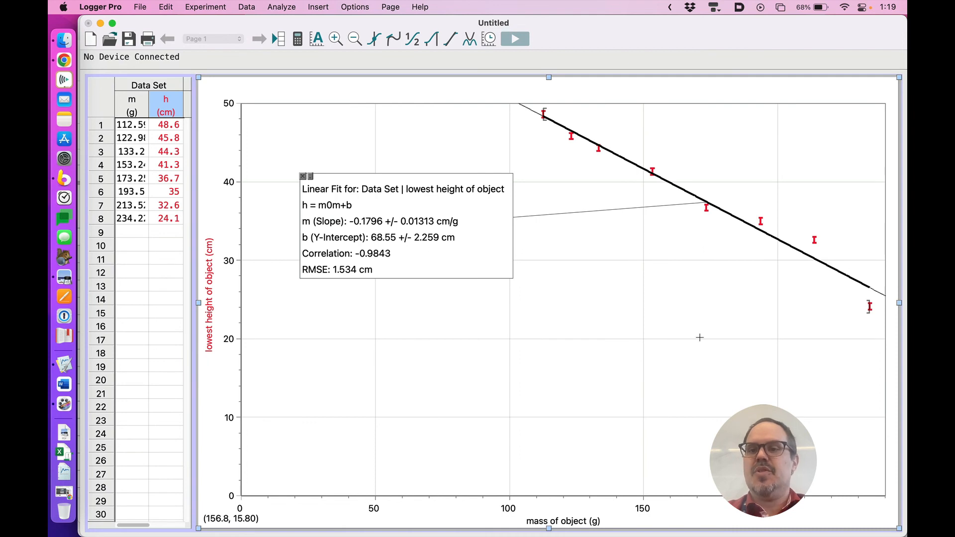
Step: Set the linear fit to use the entire range and copy the finished graph
{"action": "double_click", "coordinate": [436, 199]}
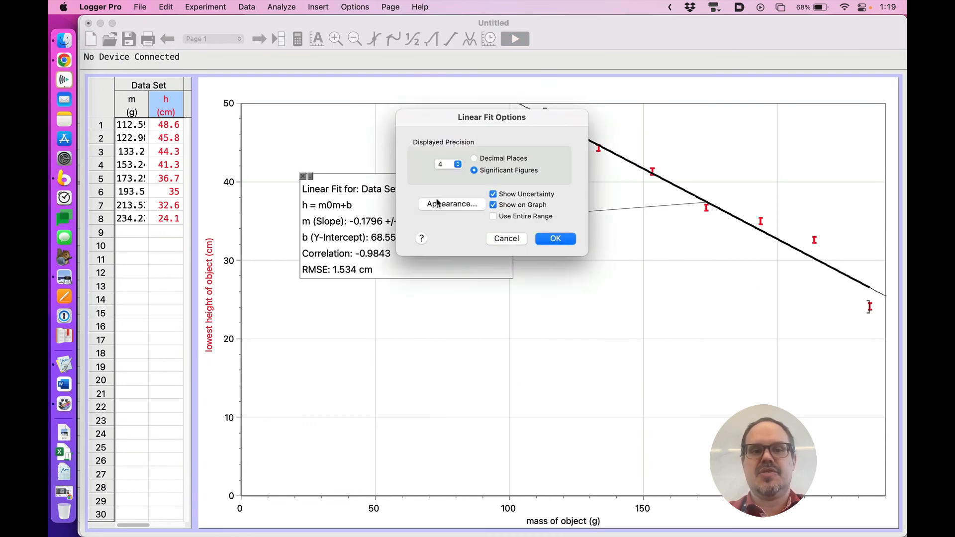
{"action": "left_click", "coordinate": [510, 218]}
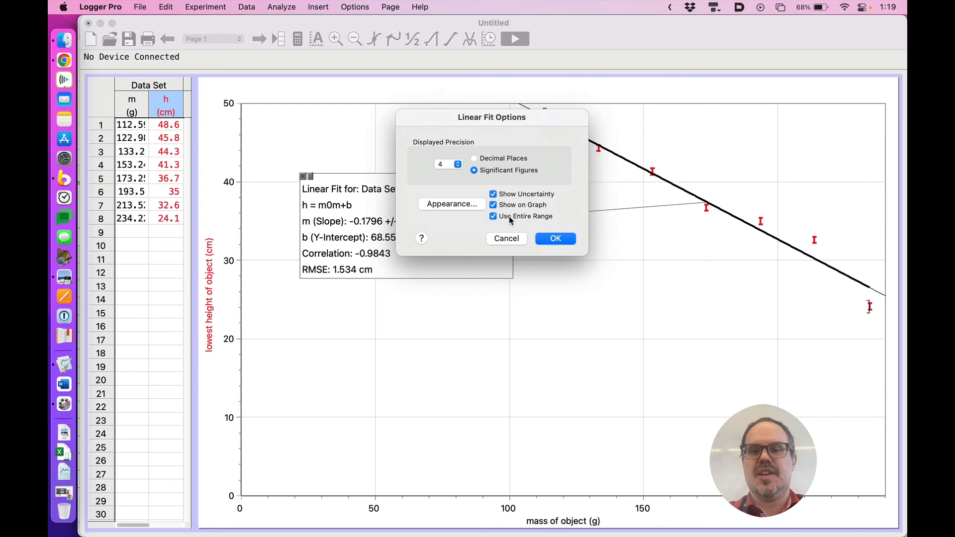
{"action": "left_click", "coordinate": [548, 236]}
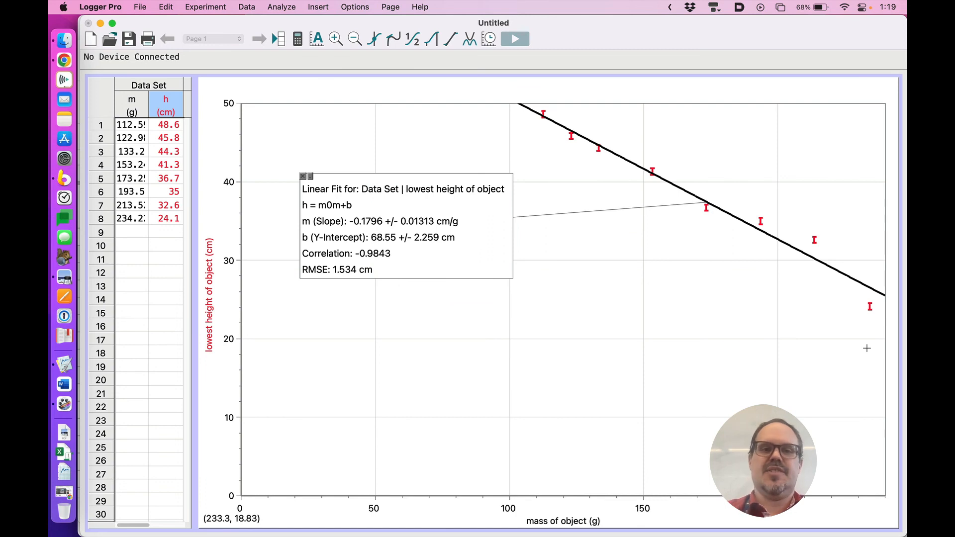
{"action": "left_click", "coordinate": [763, 343]}
{"action": "key", "text": "super+c"}
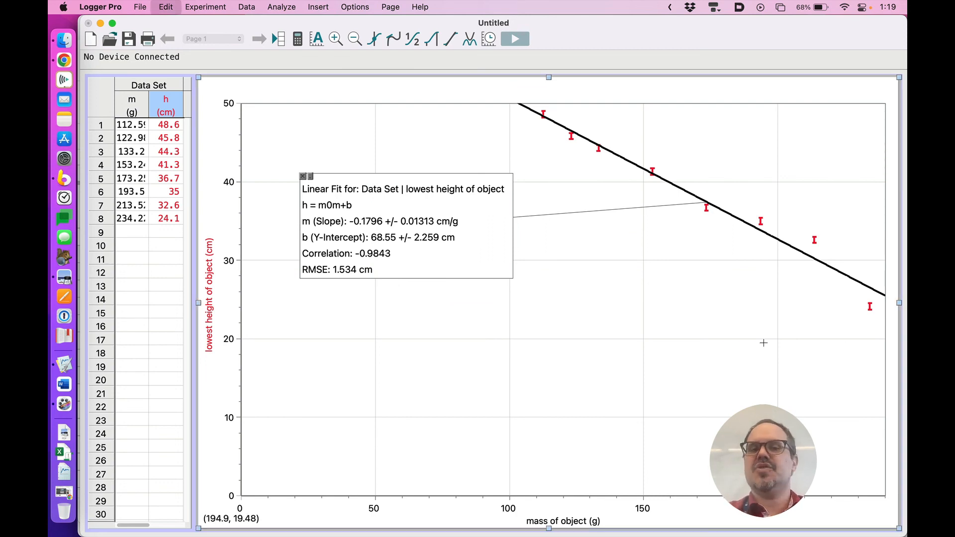